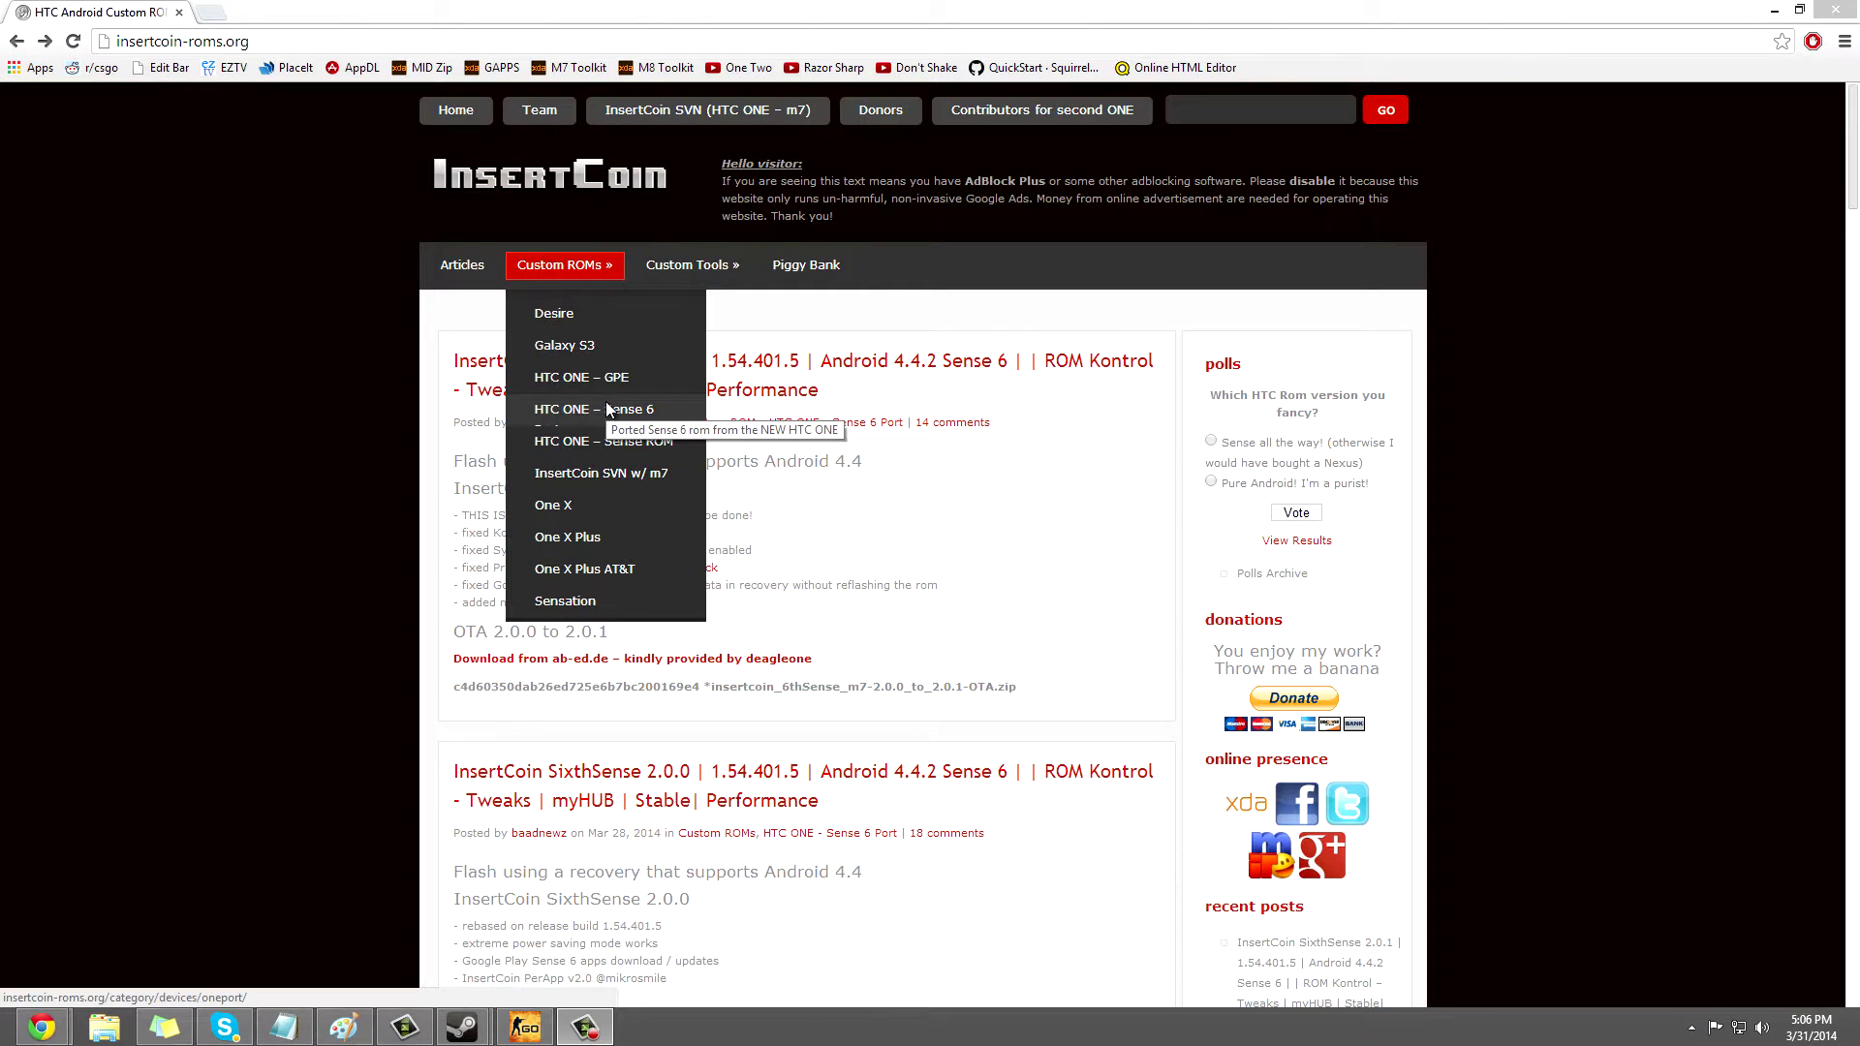
Open the HTC ONE – Sense 6 ROM page on the InsertCoin website
click(605, 409)
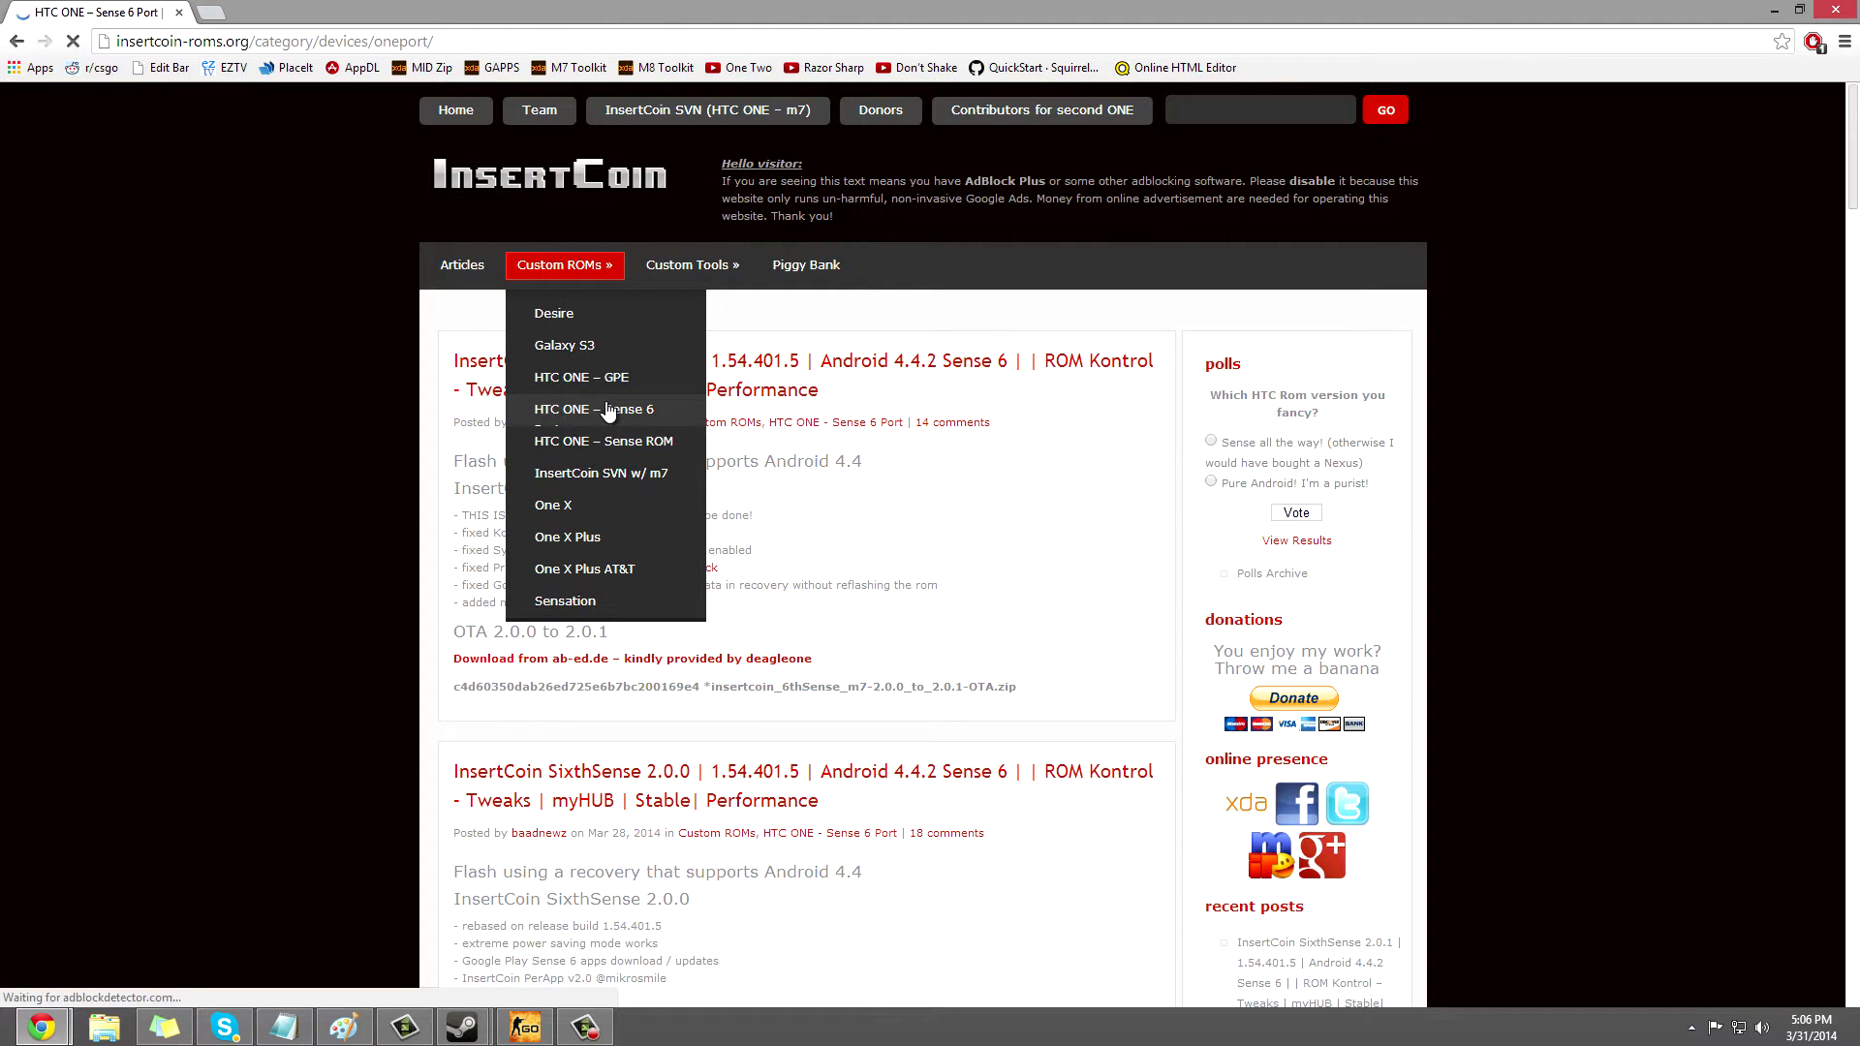
scroll(607, 411, down, 2)
scroll(609, 412, down, 2)
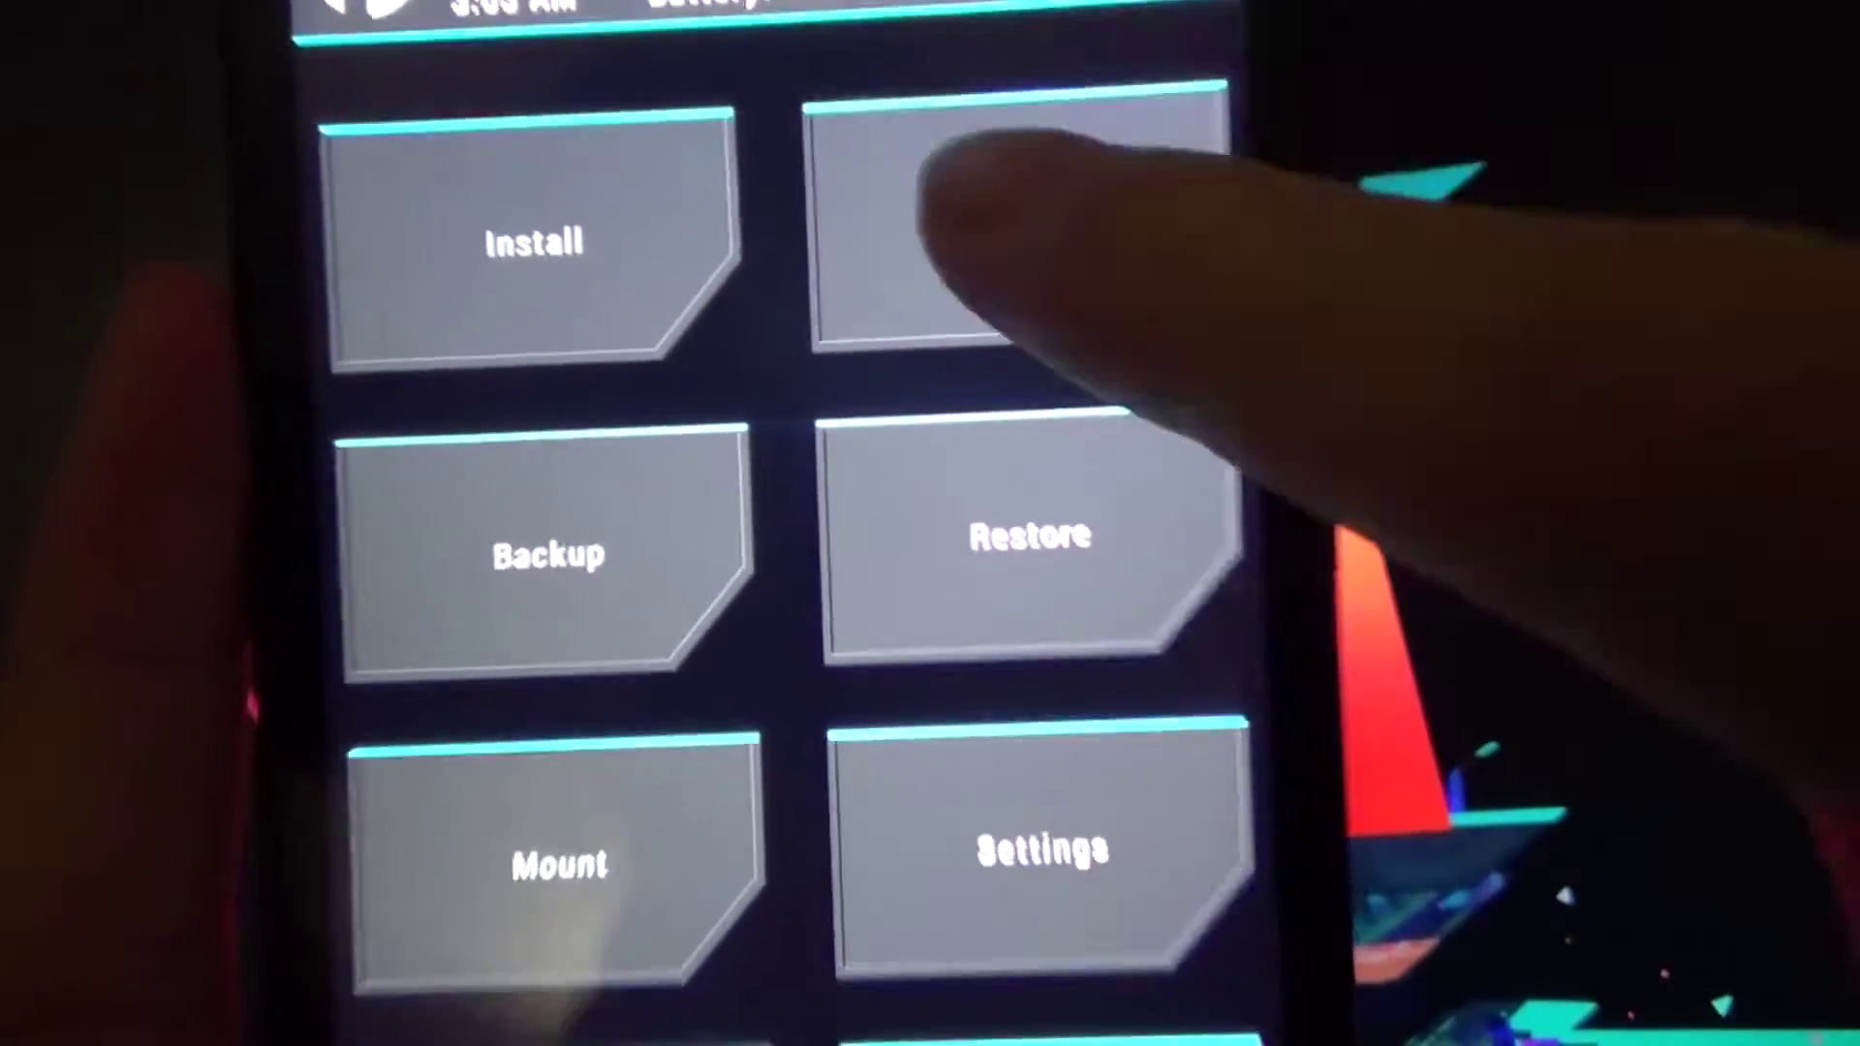
Factory-reset the phone's data and cache in TWRP Wipe, then return to the main menu
click(1007, 232)
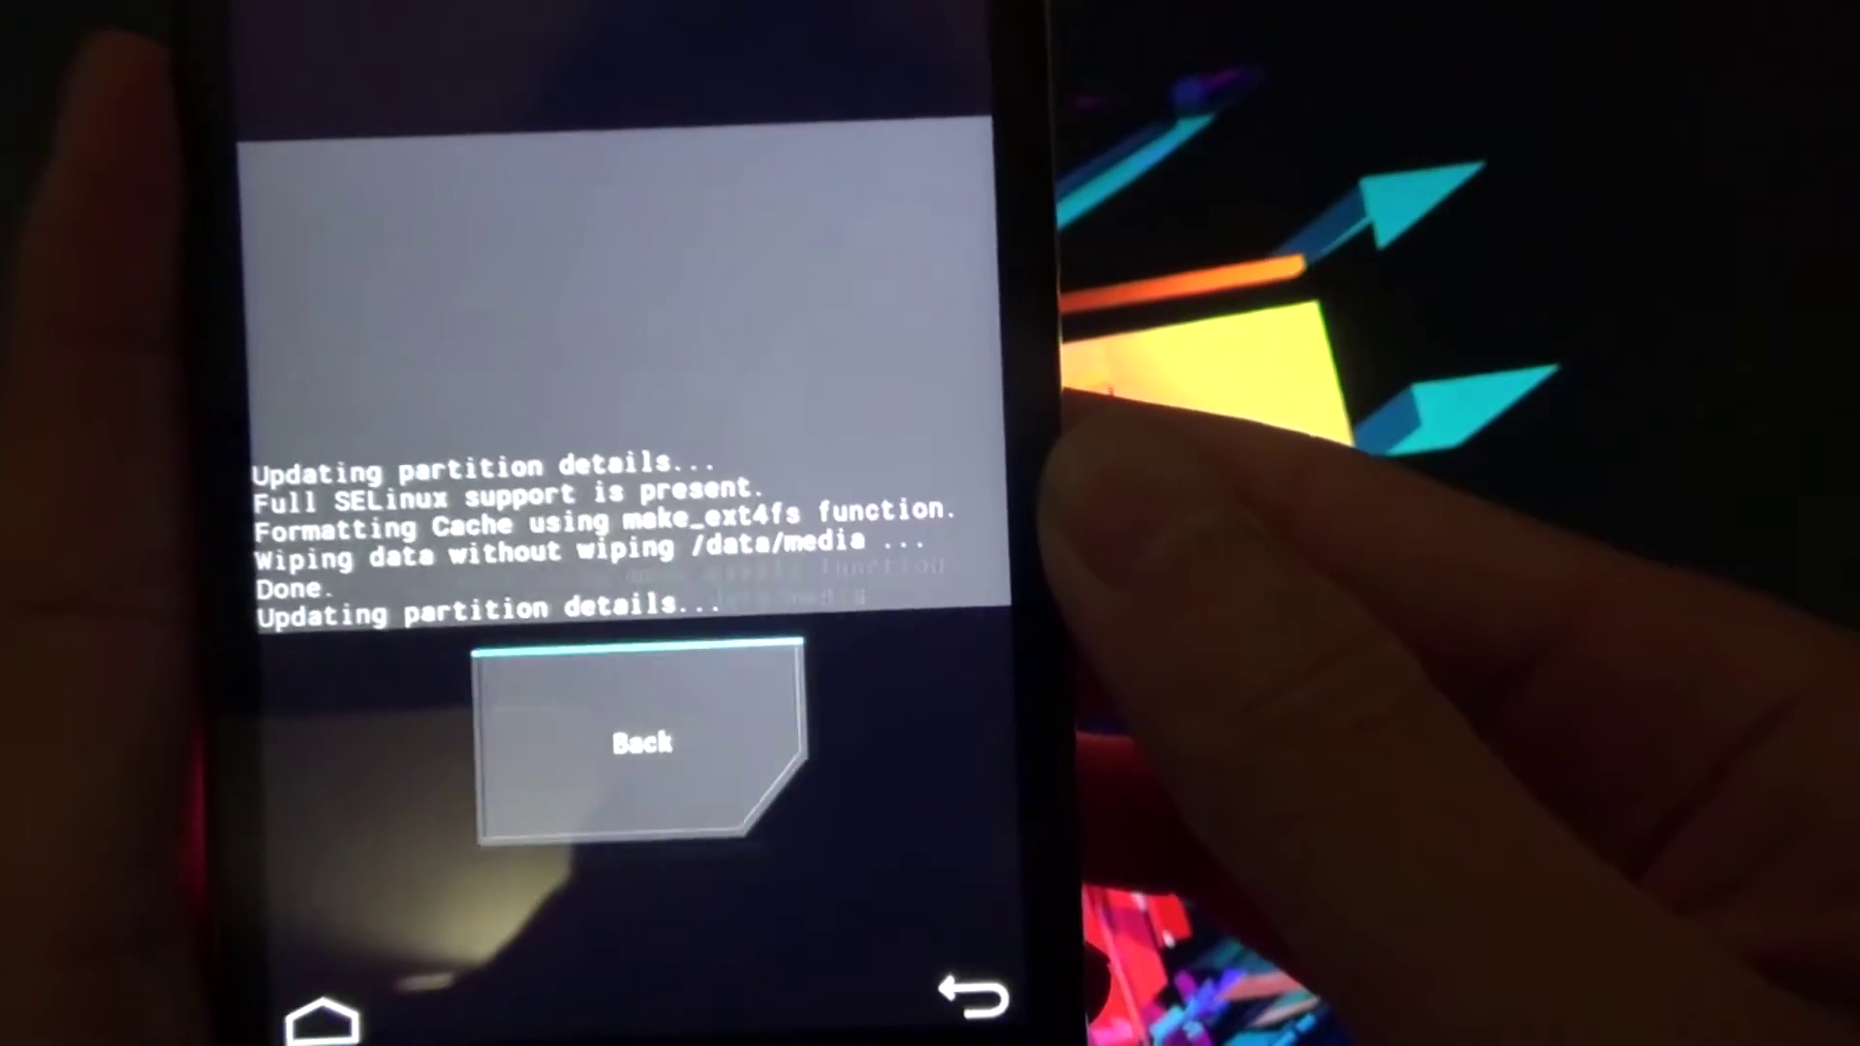
click(652, 738)
click(458, 490)
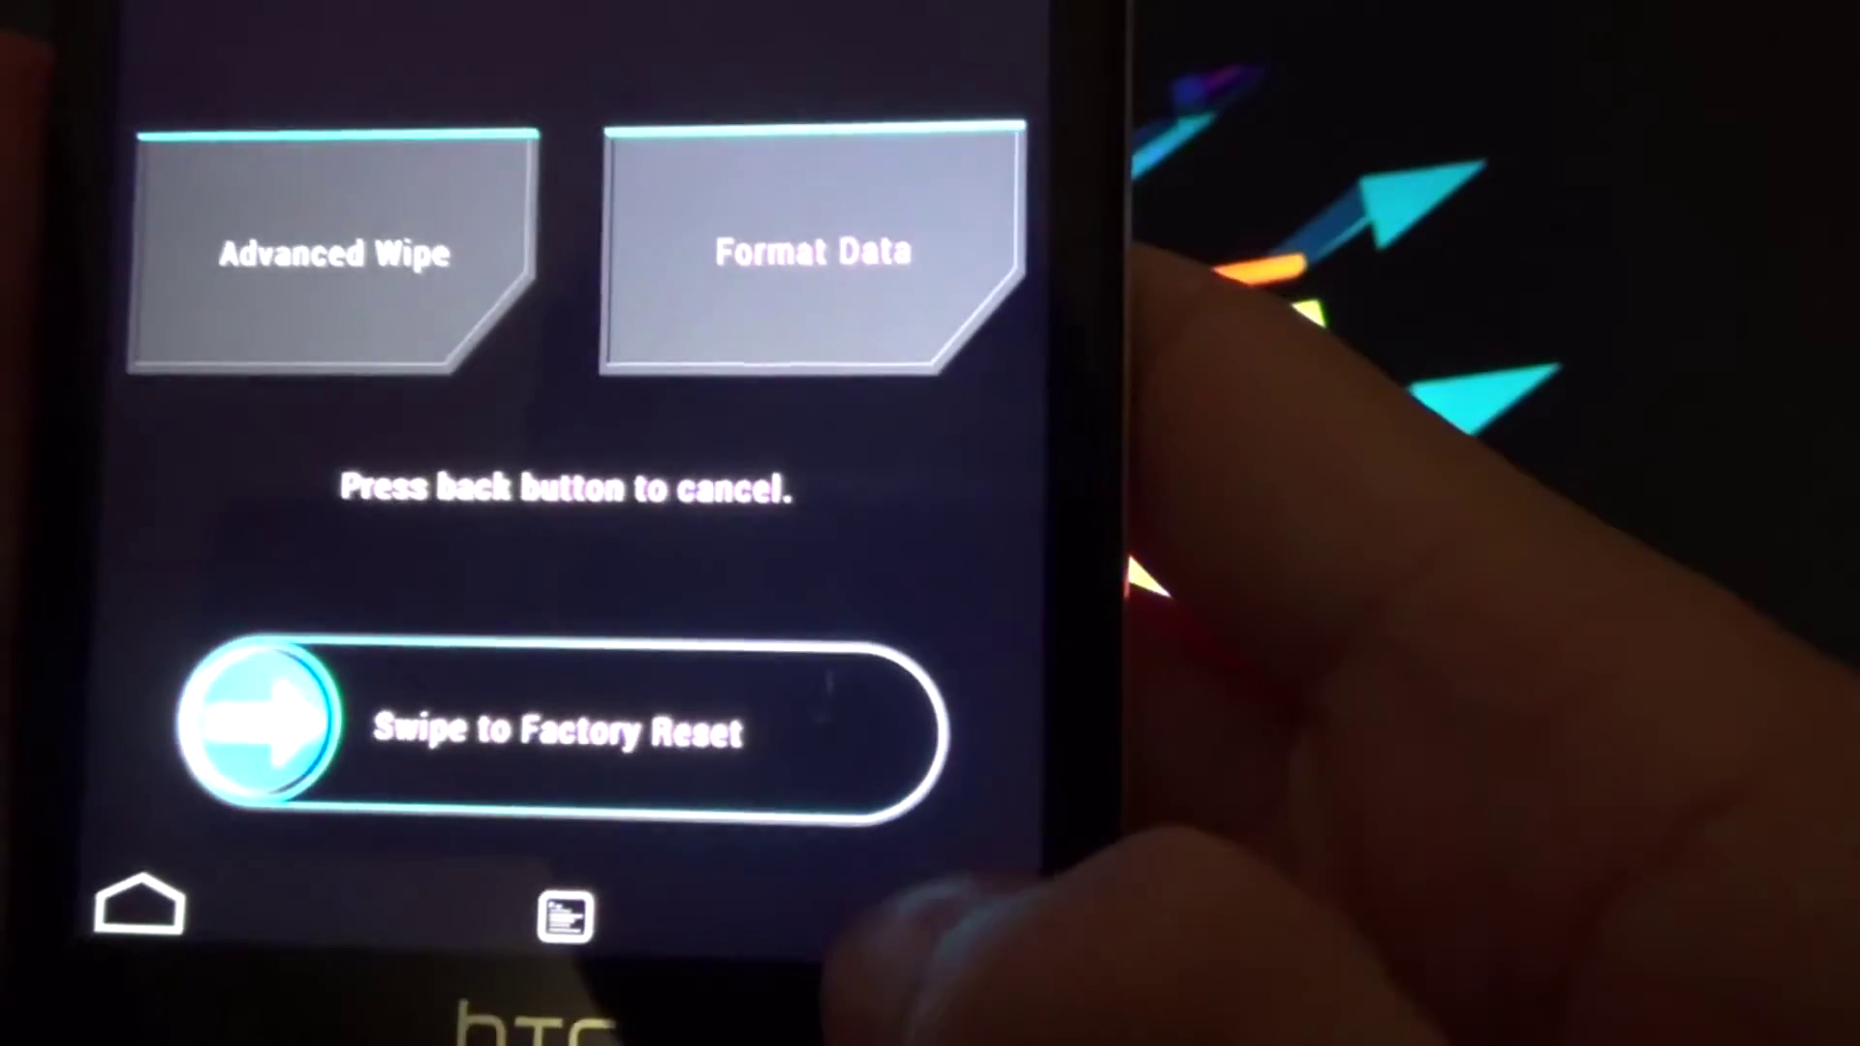
click(988, 916)
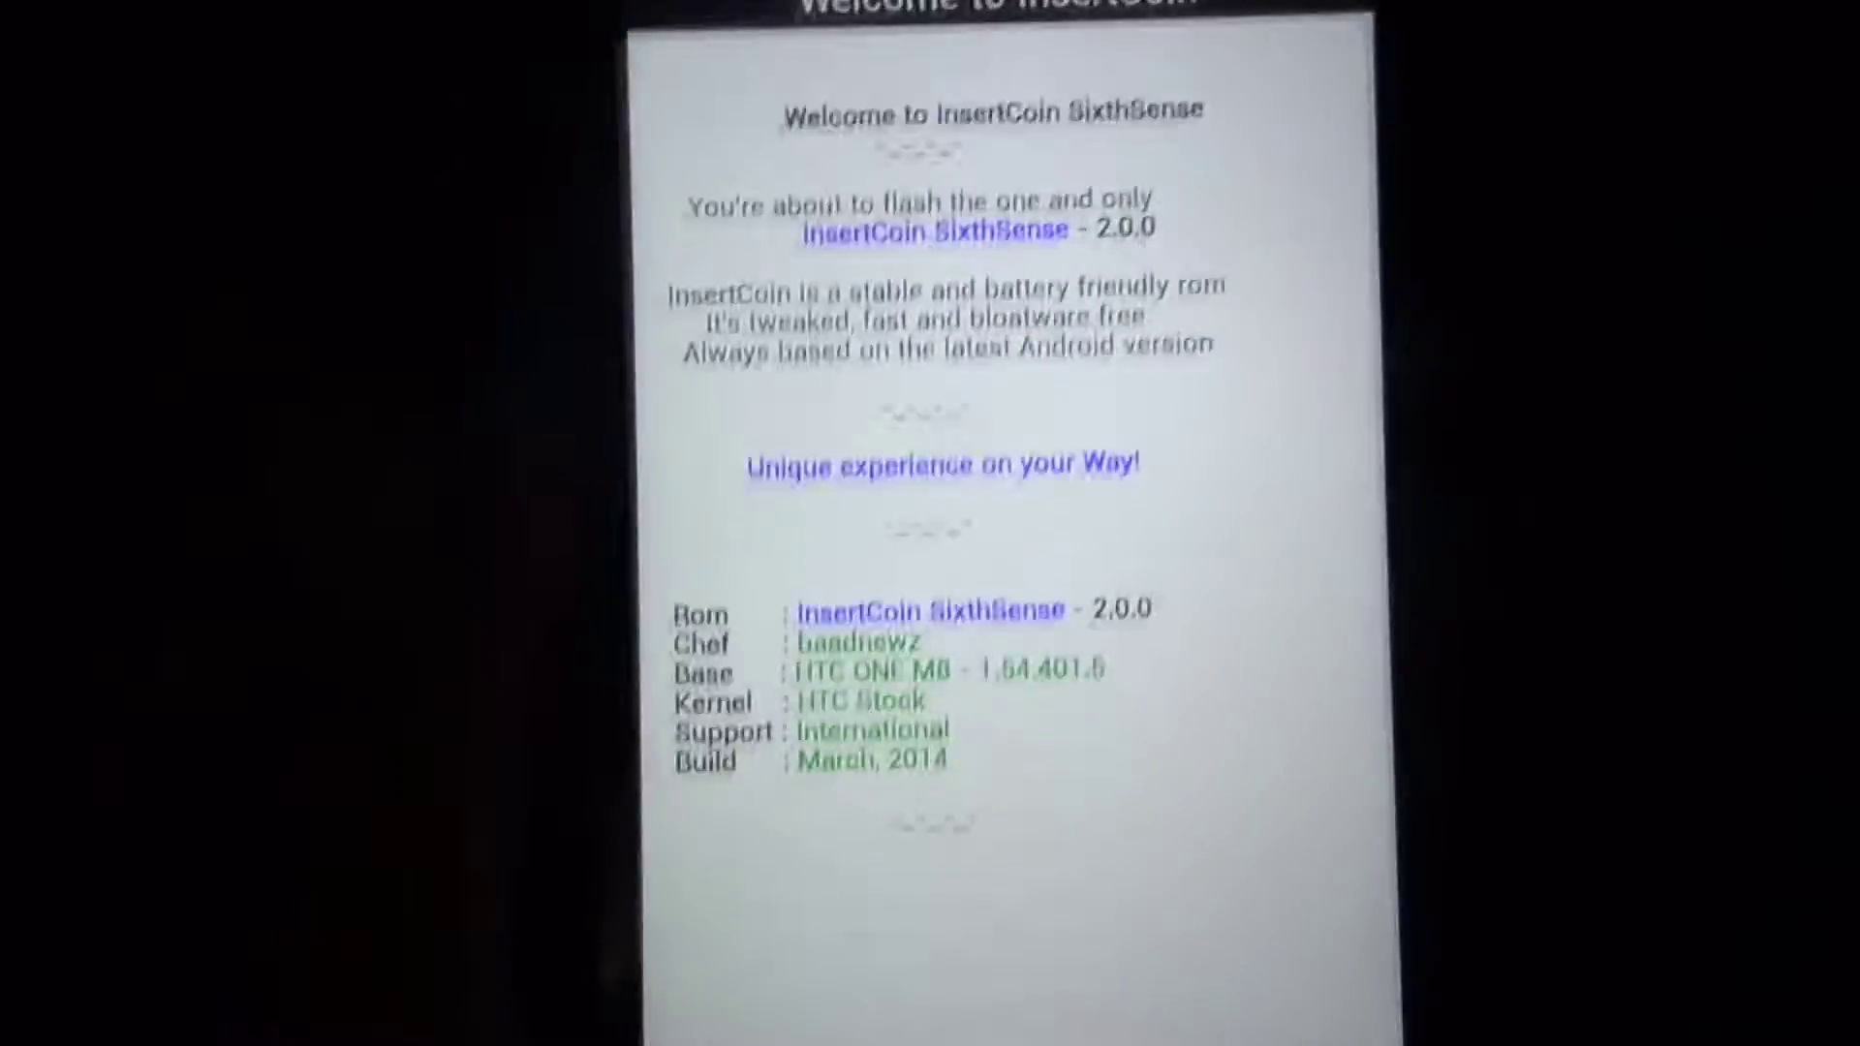
scroll(902, 523, down, 5)
Advance past the InsertCoin welcome and ChangeLOG pages
click(1057, 832)
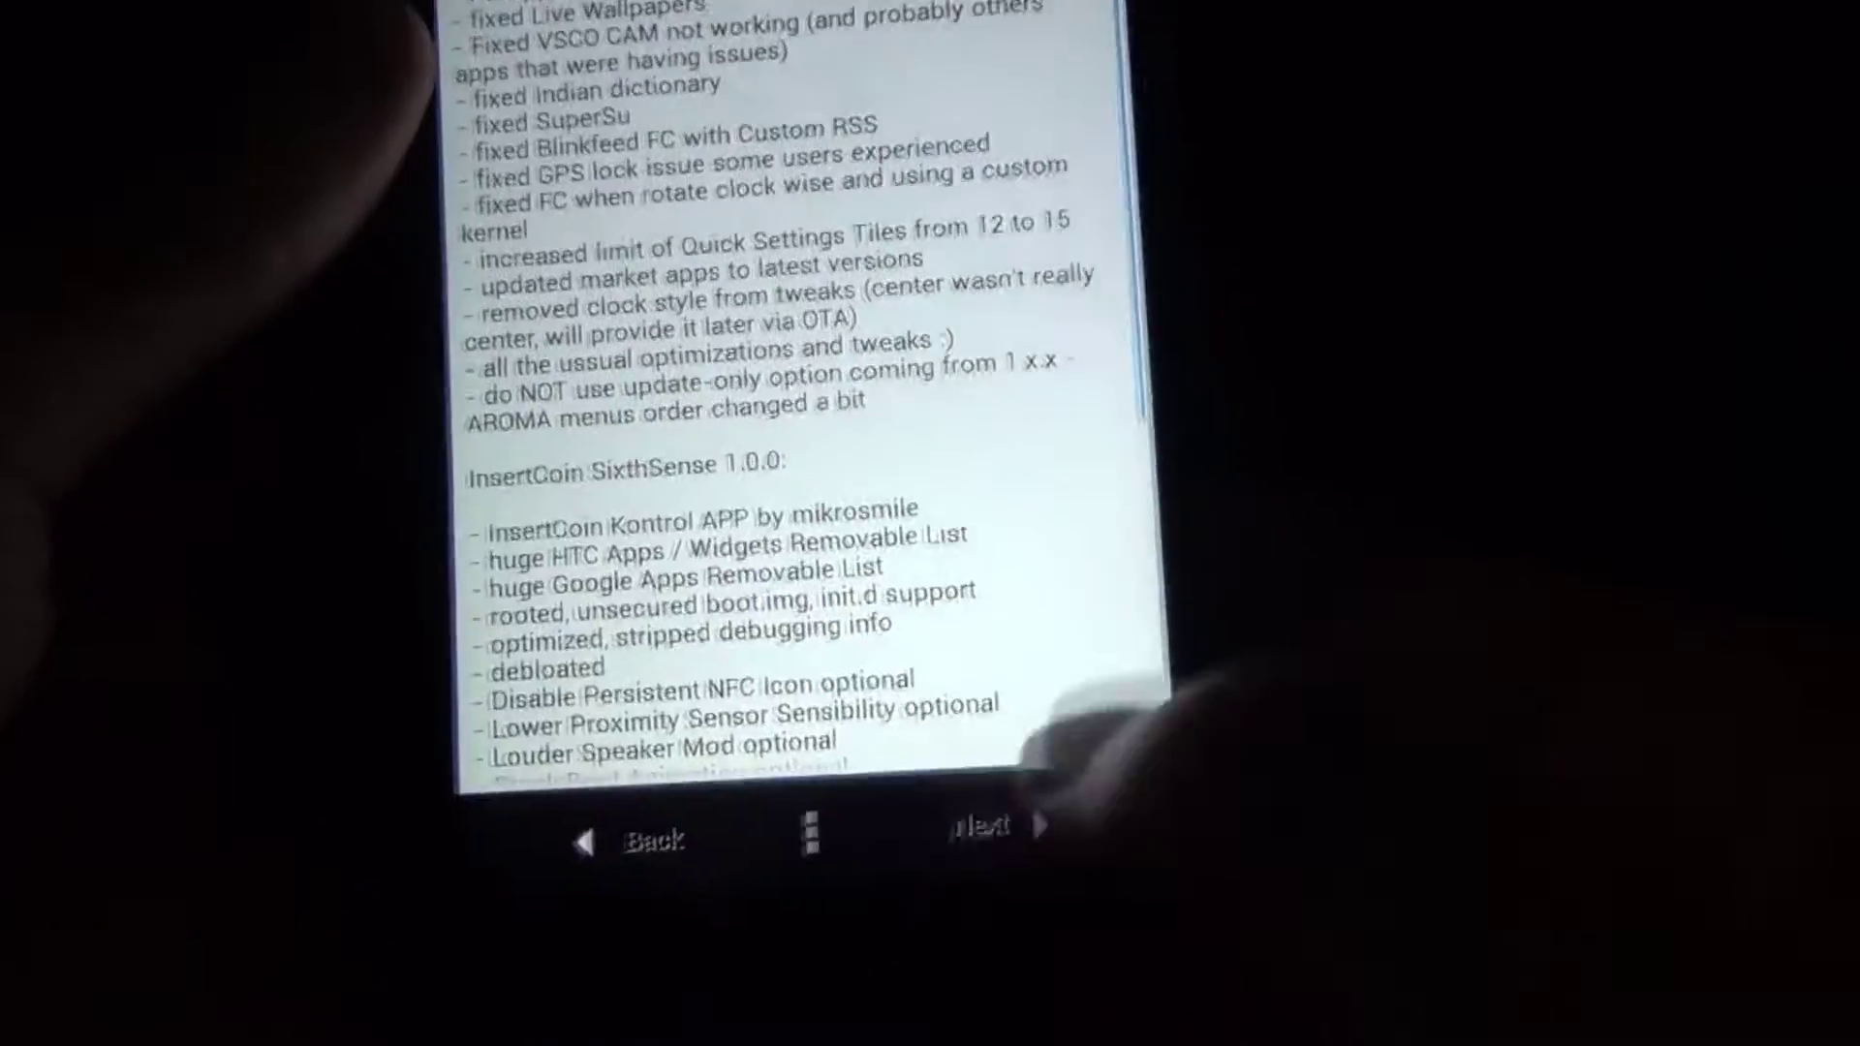
click(953, 947)
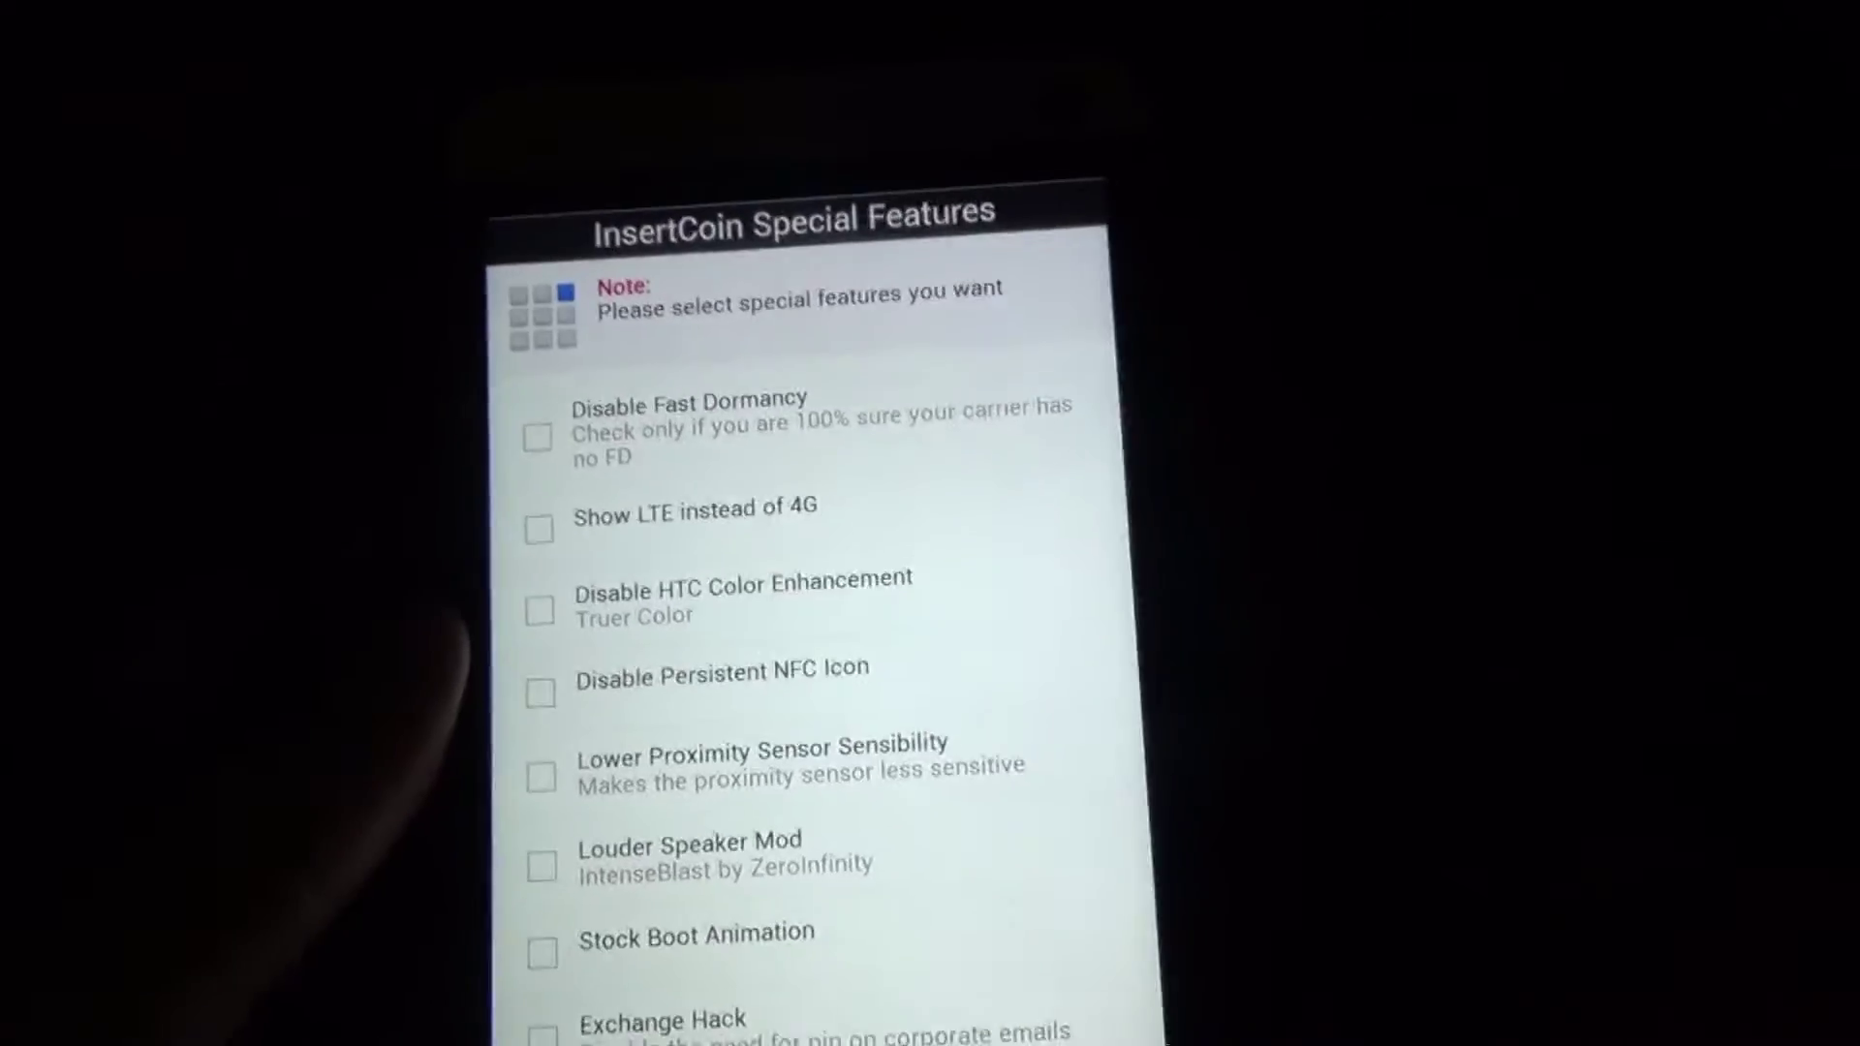
Enable Show LTE instead of 4G and Disable HTC Color Enhancement, leaving Fast Dormancy off
click(537, 437)
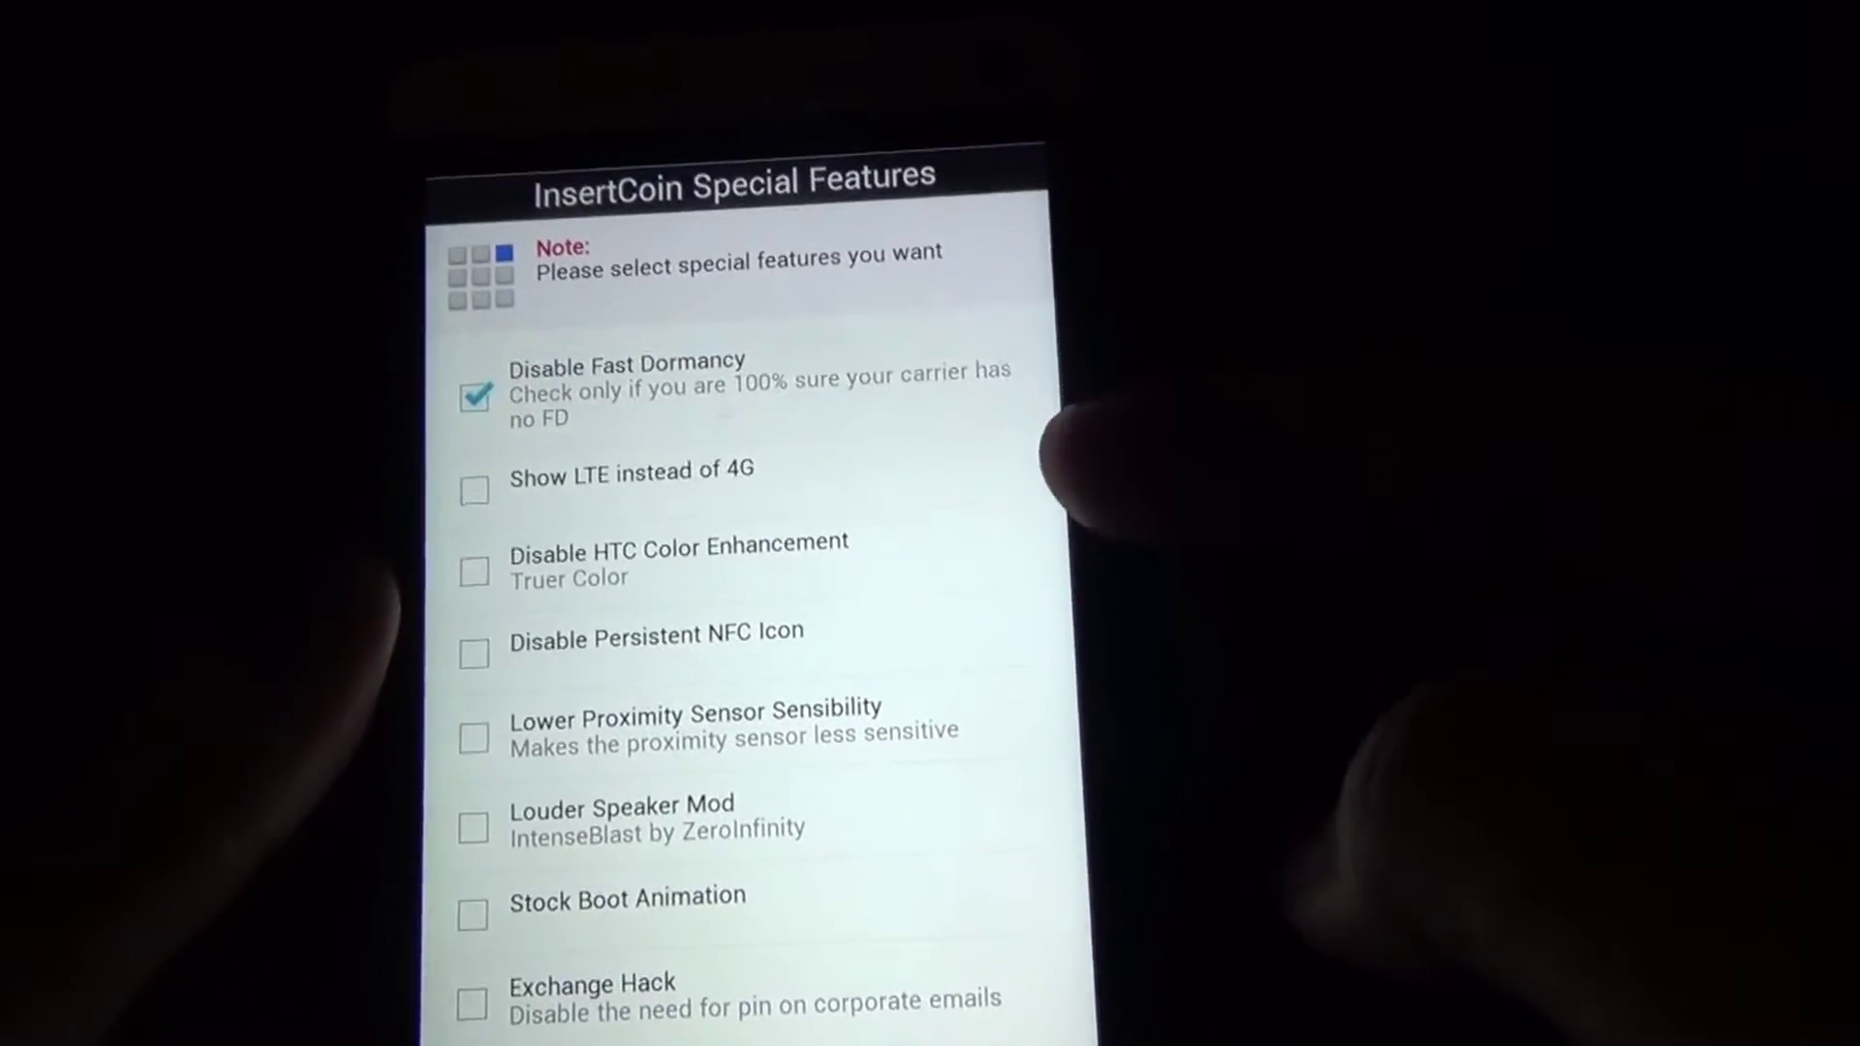
click(654, 396)
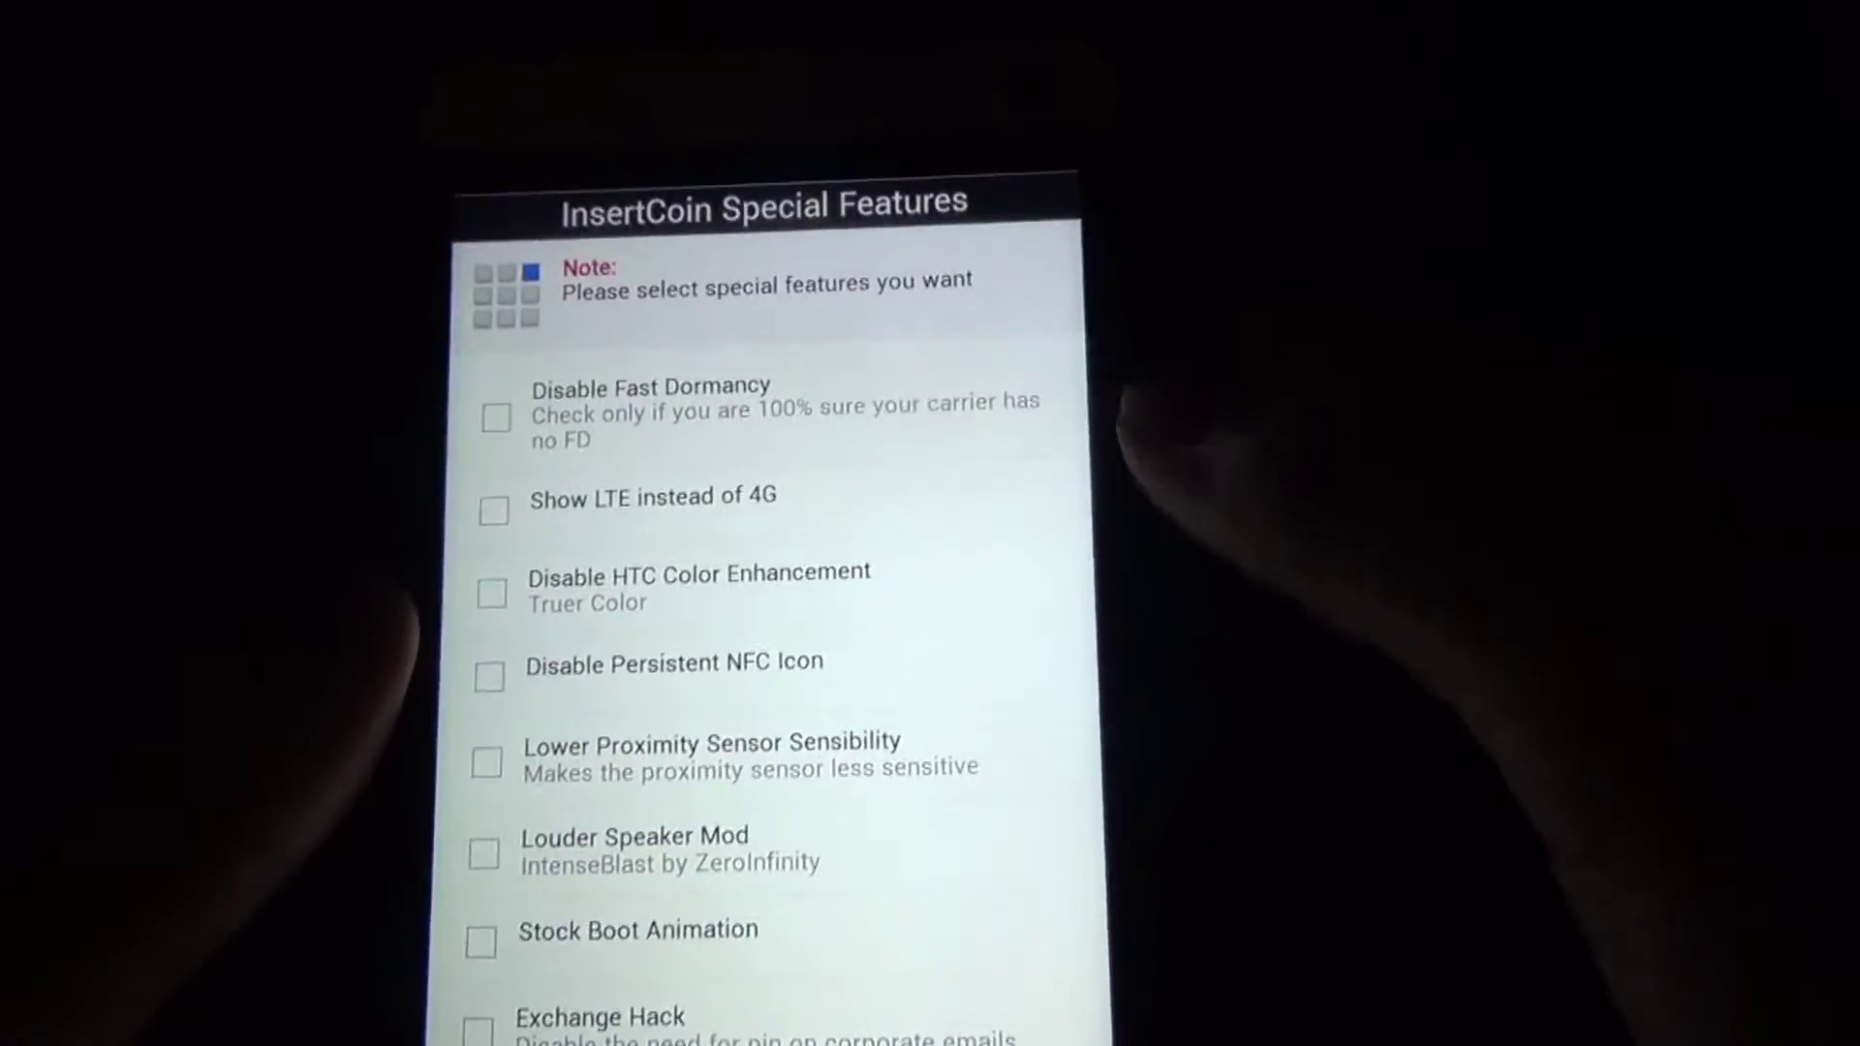
click(872, 499)
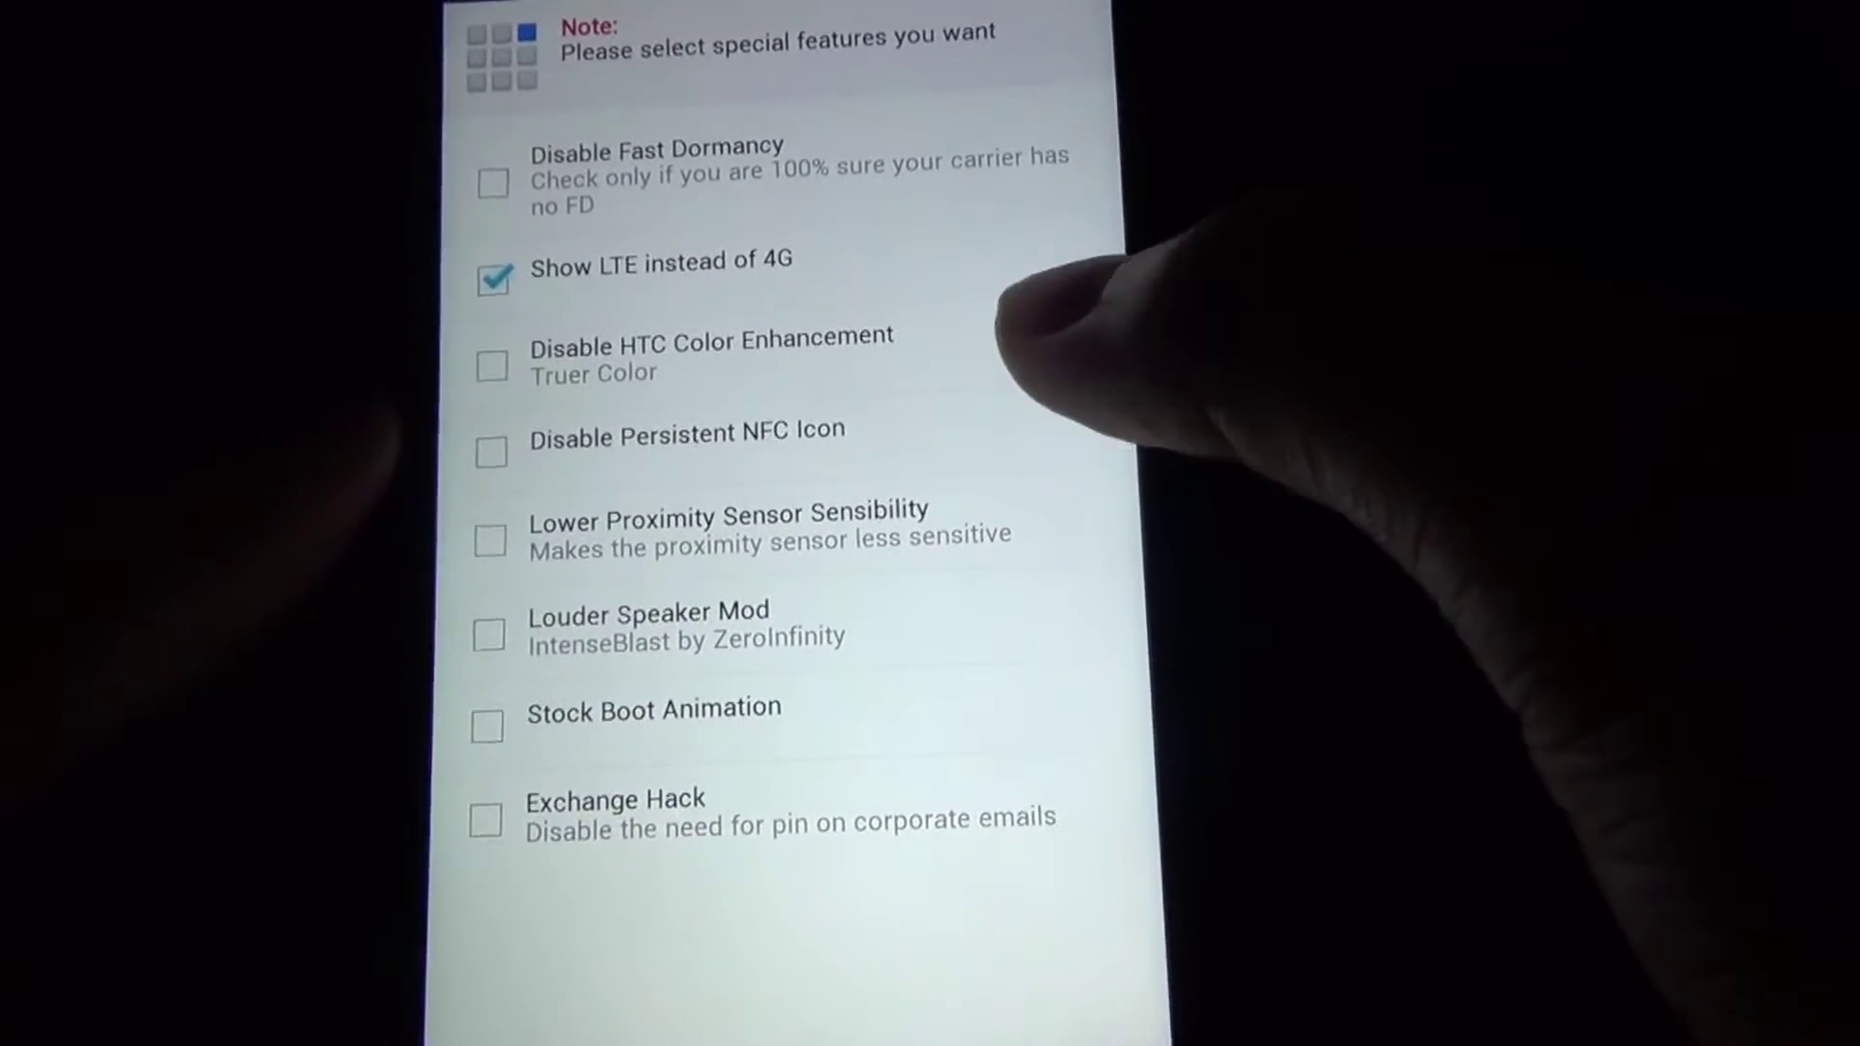
click(988, 353)
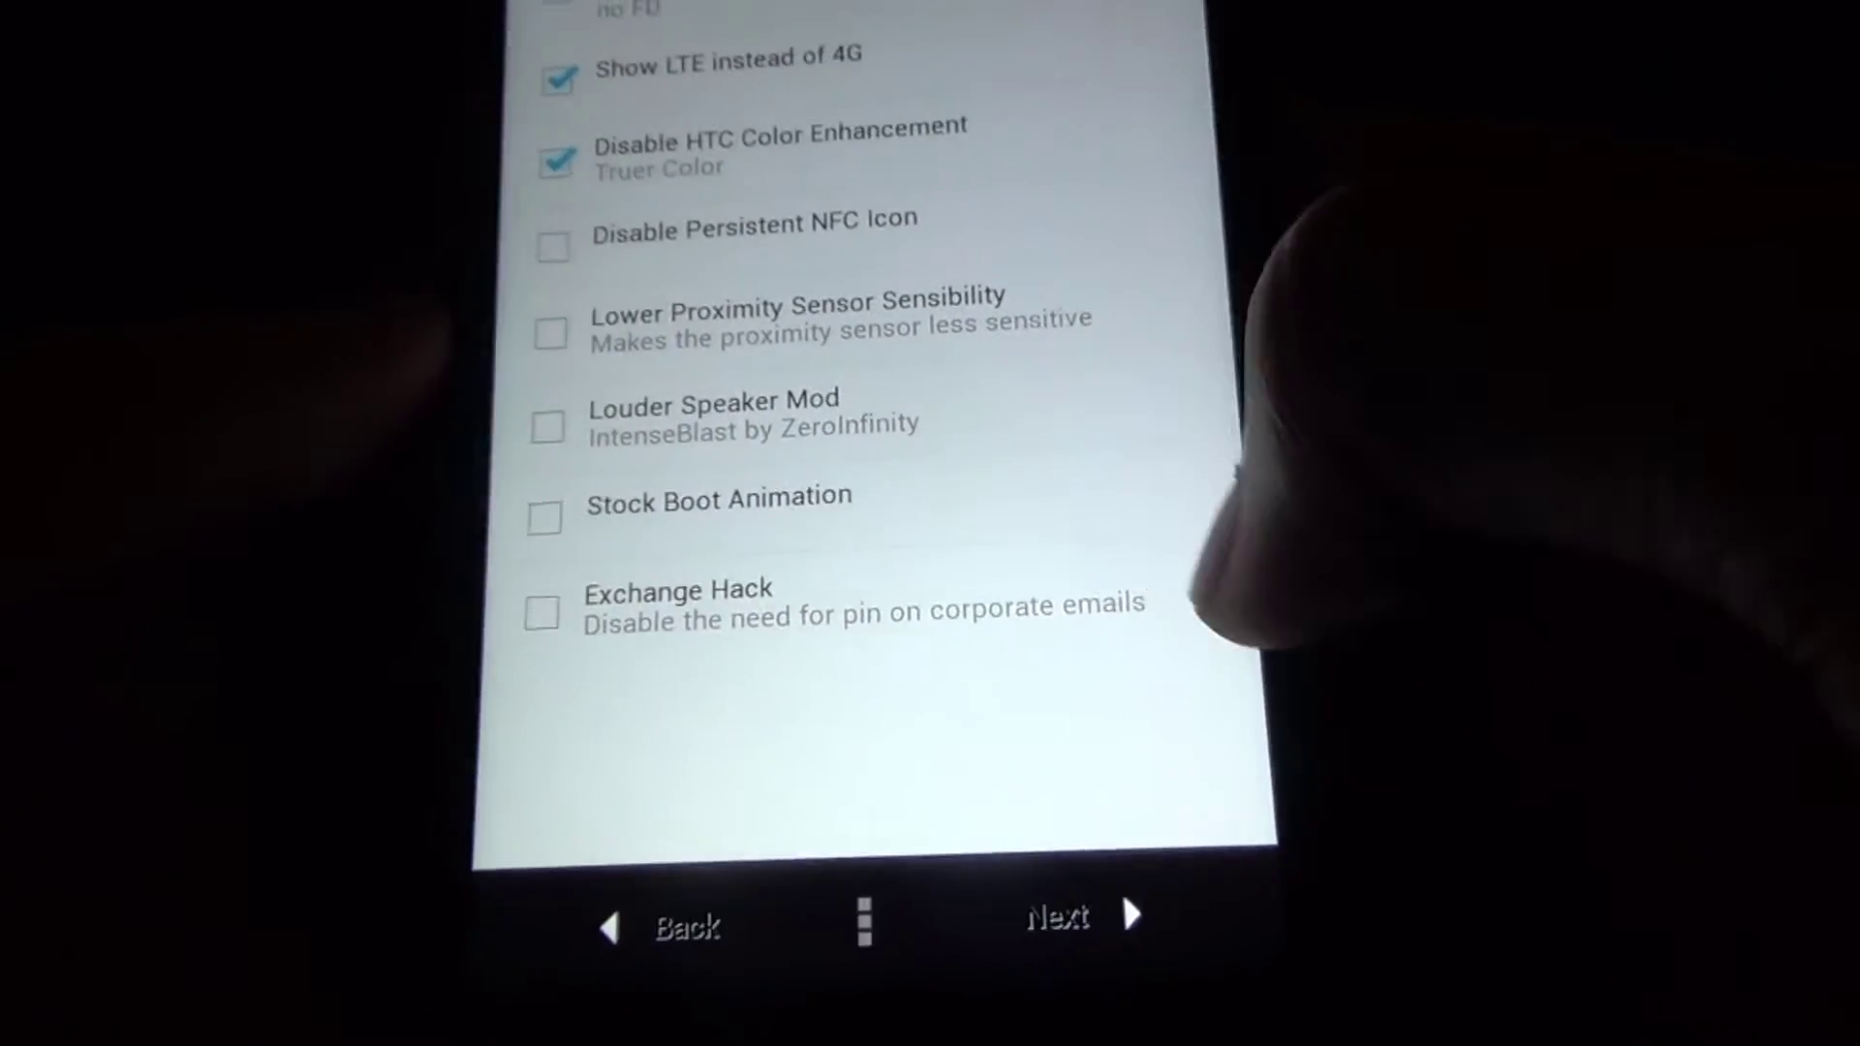
click(1075, 916)
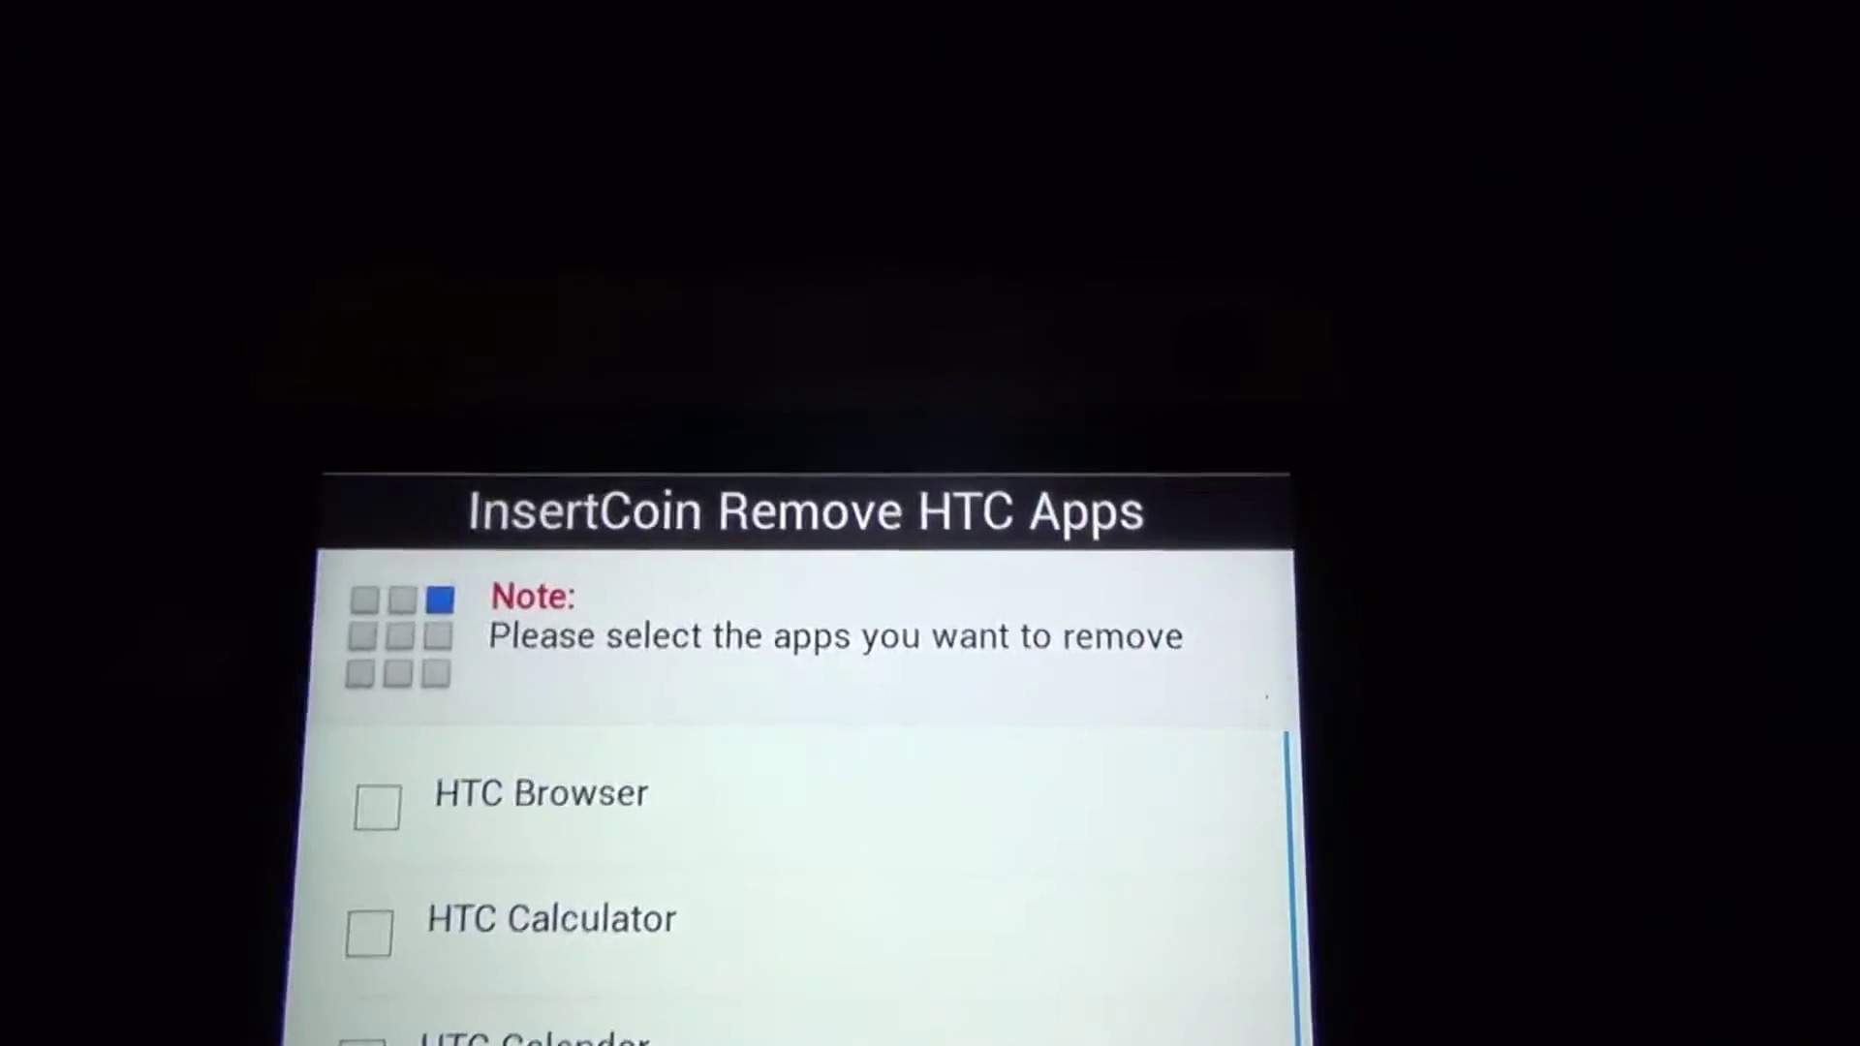
scroll(800, 756, down, 3)
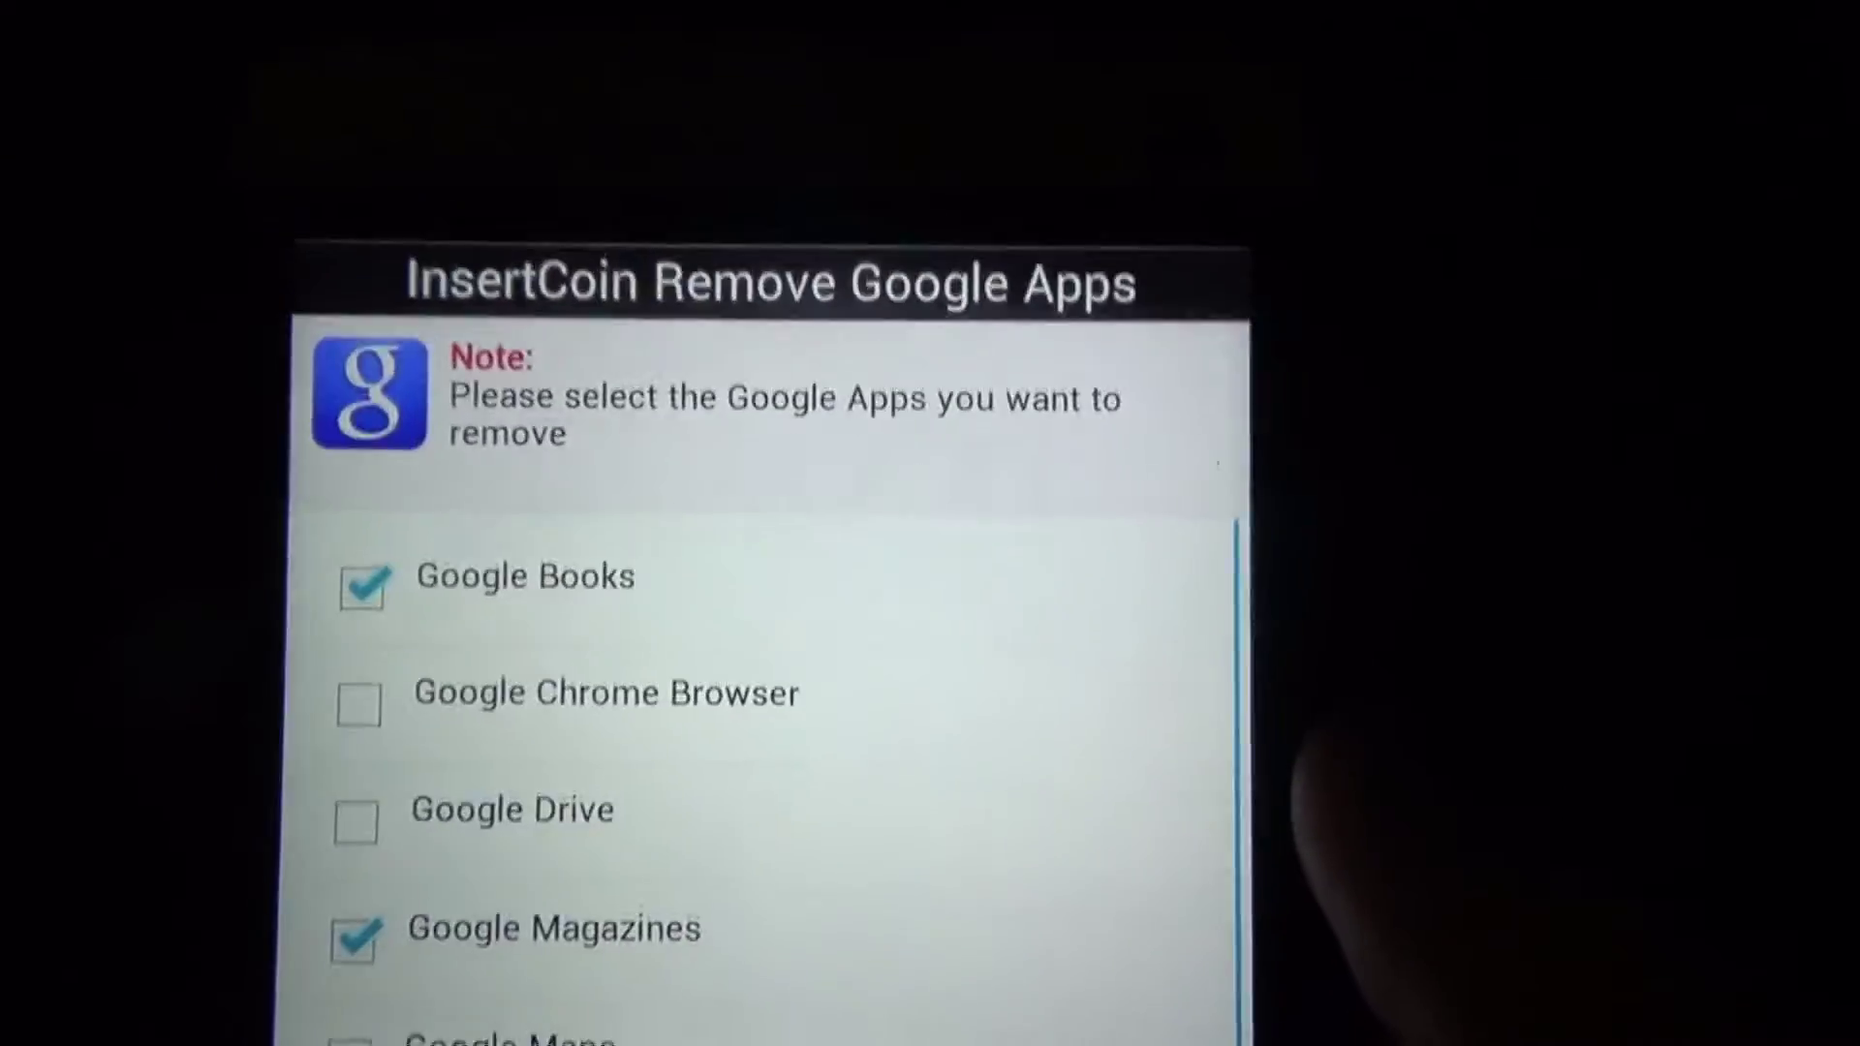
scroll(668, 726, down, 1)
scroll(727, 814, down, 2)
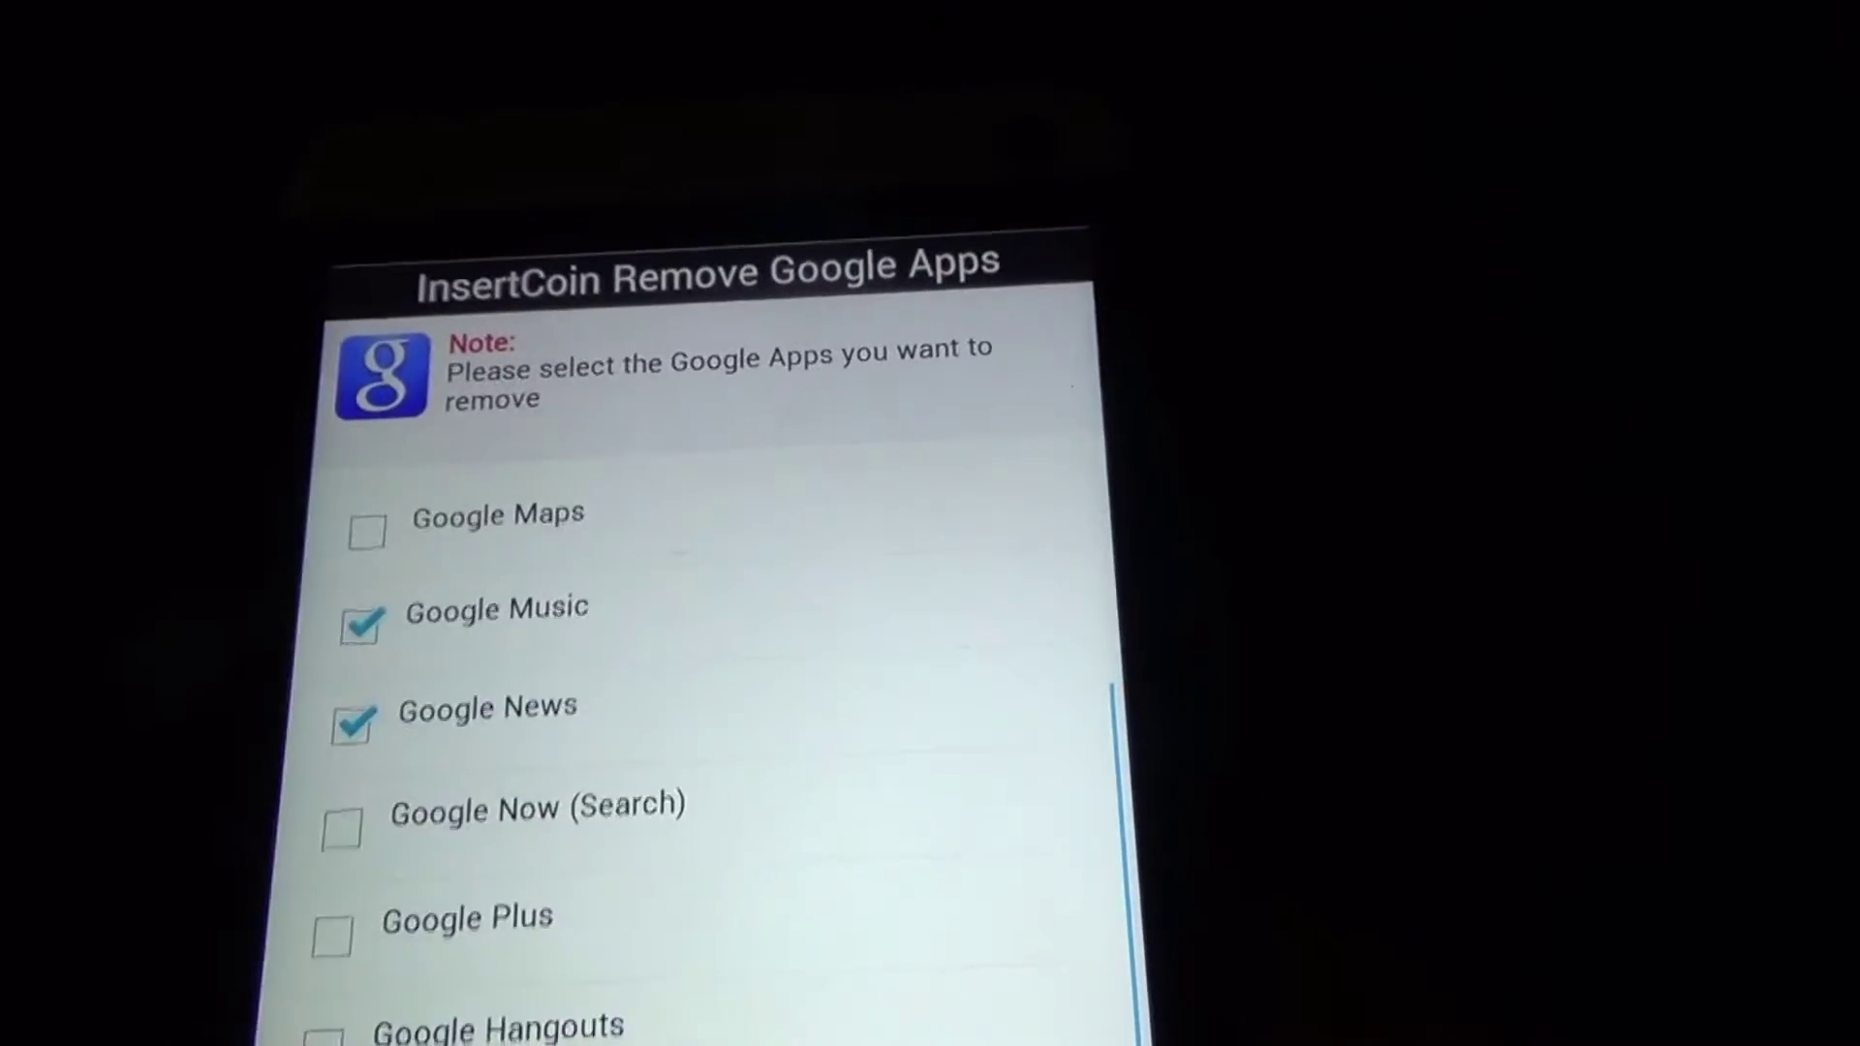
scroll(689, 873, up, 1)
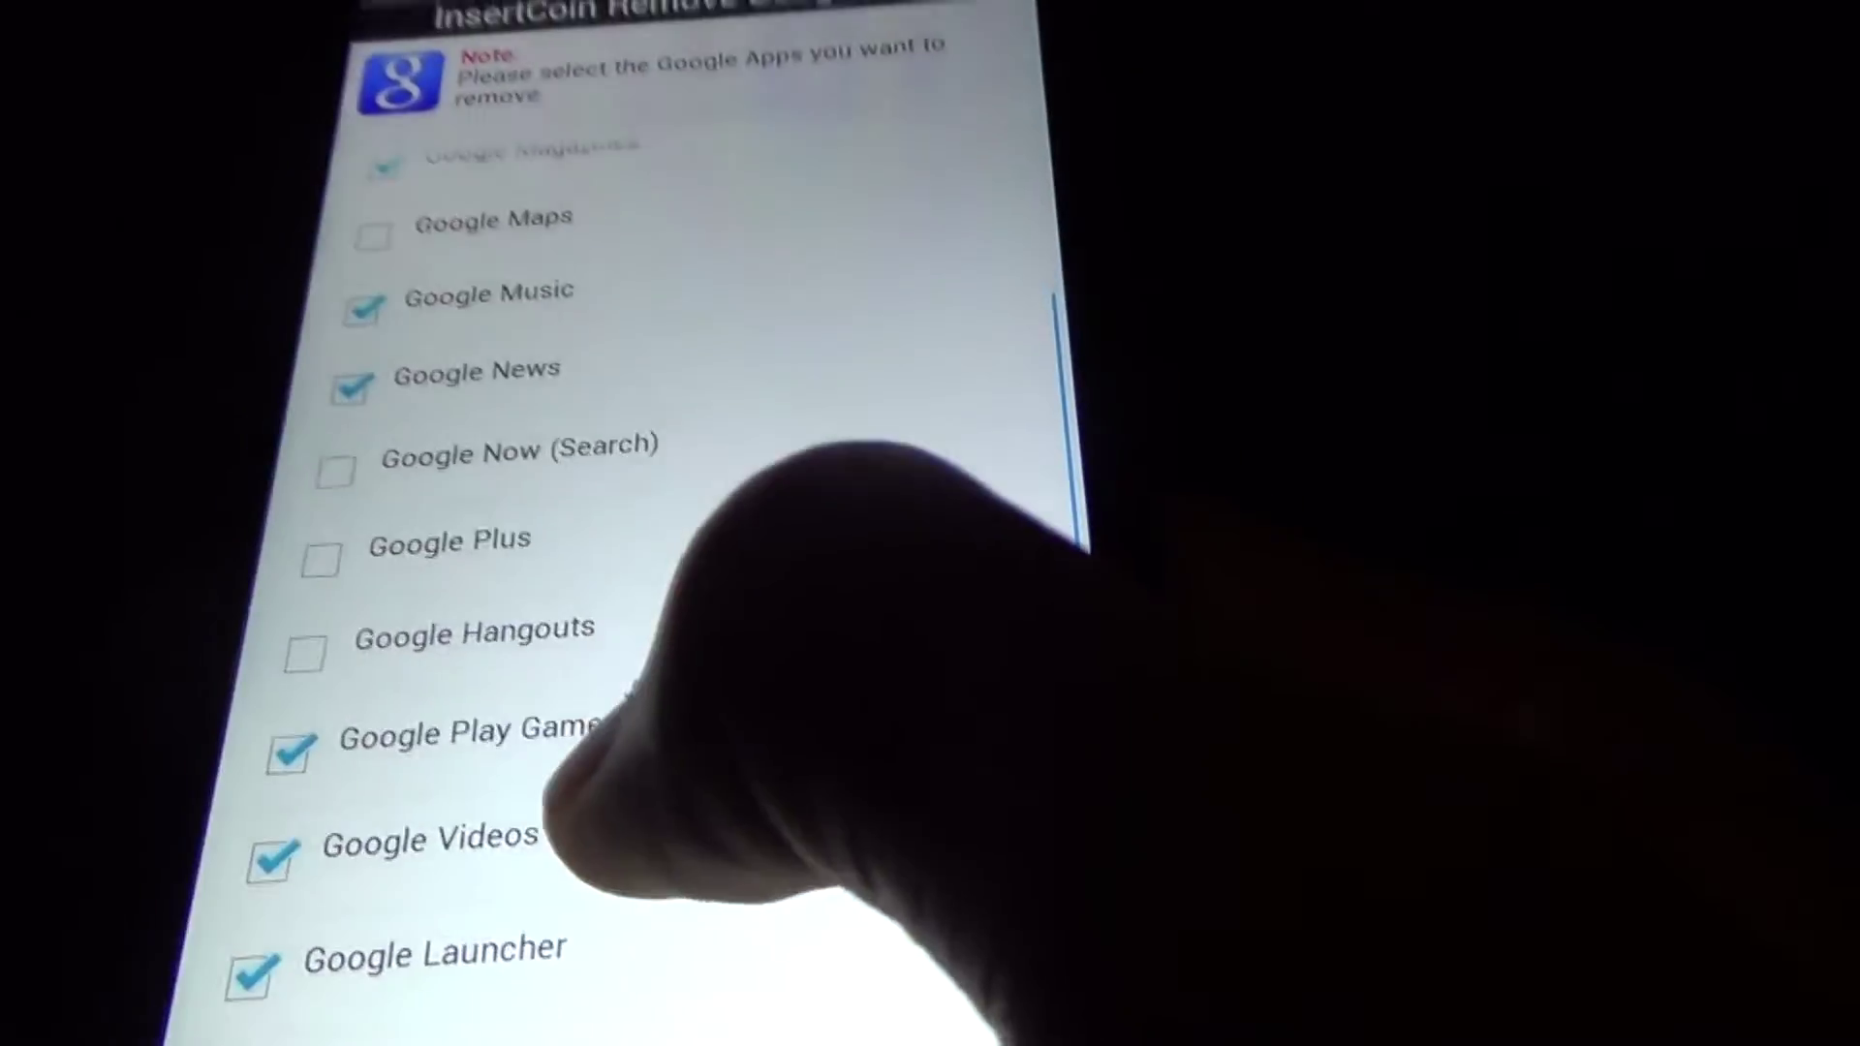
scroll(757, 654, up, 3)
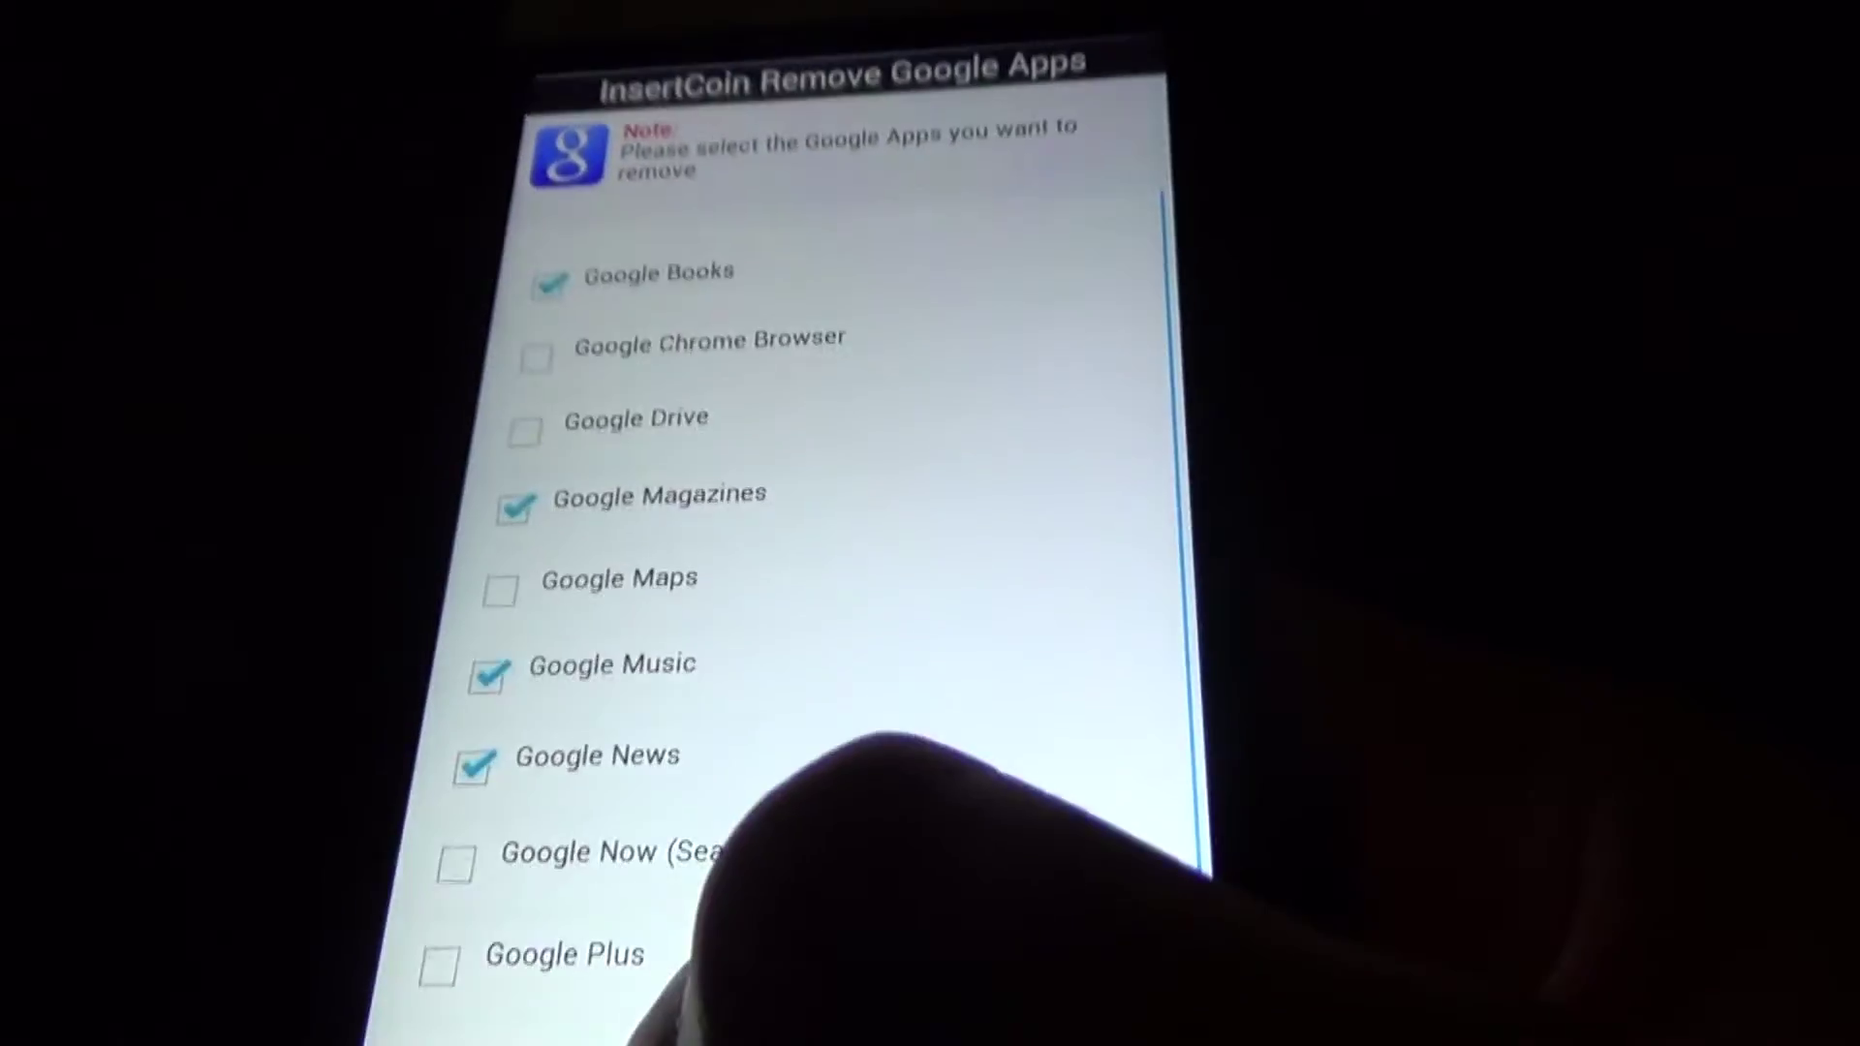
scroll(814, 581, down, 3)
scroll(959, 451, down, 1)
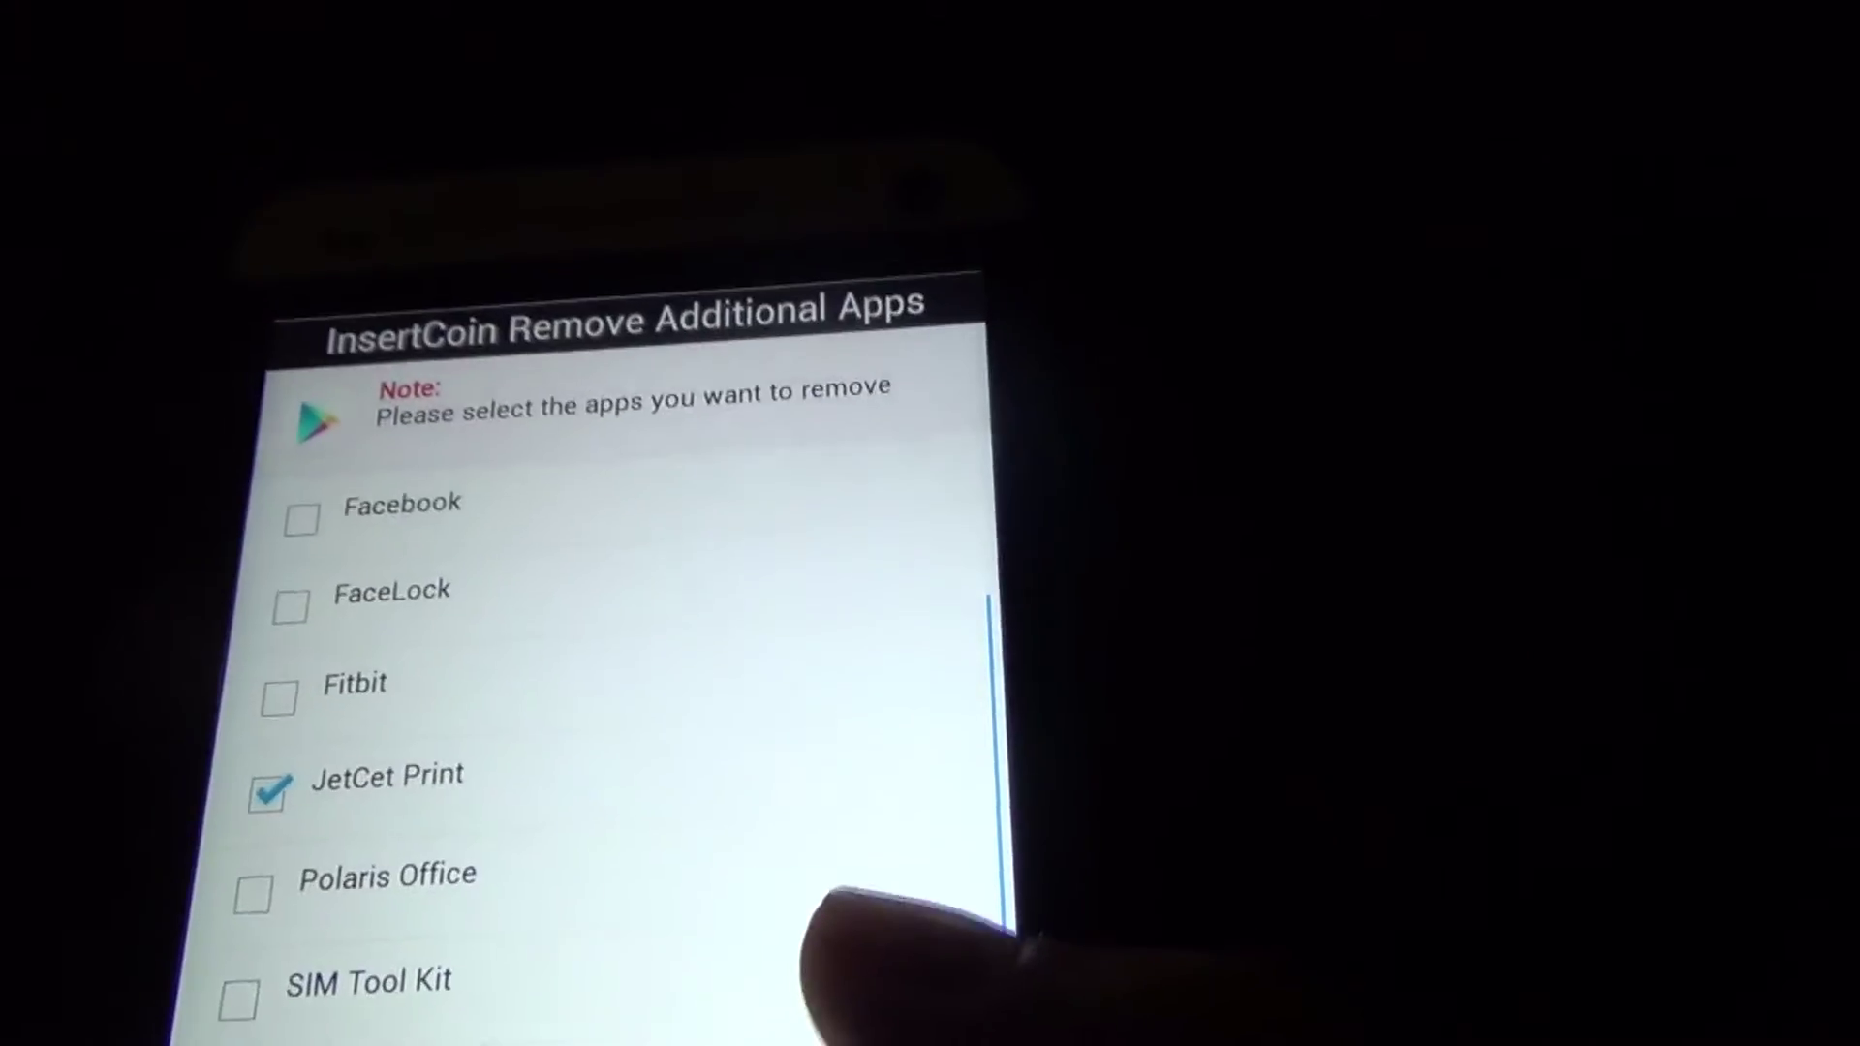
scroll(872, 813, down, 2)
scroll(728, 654, up, 1)
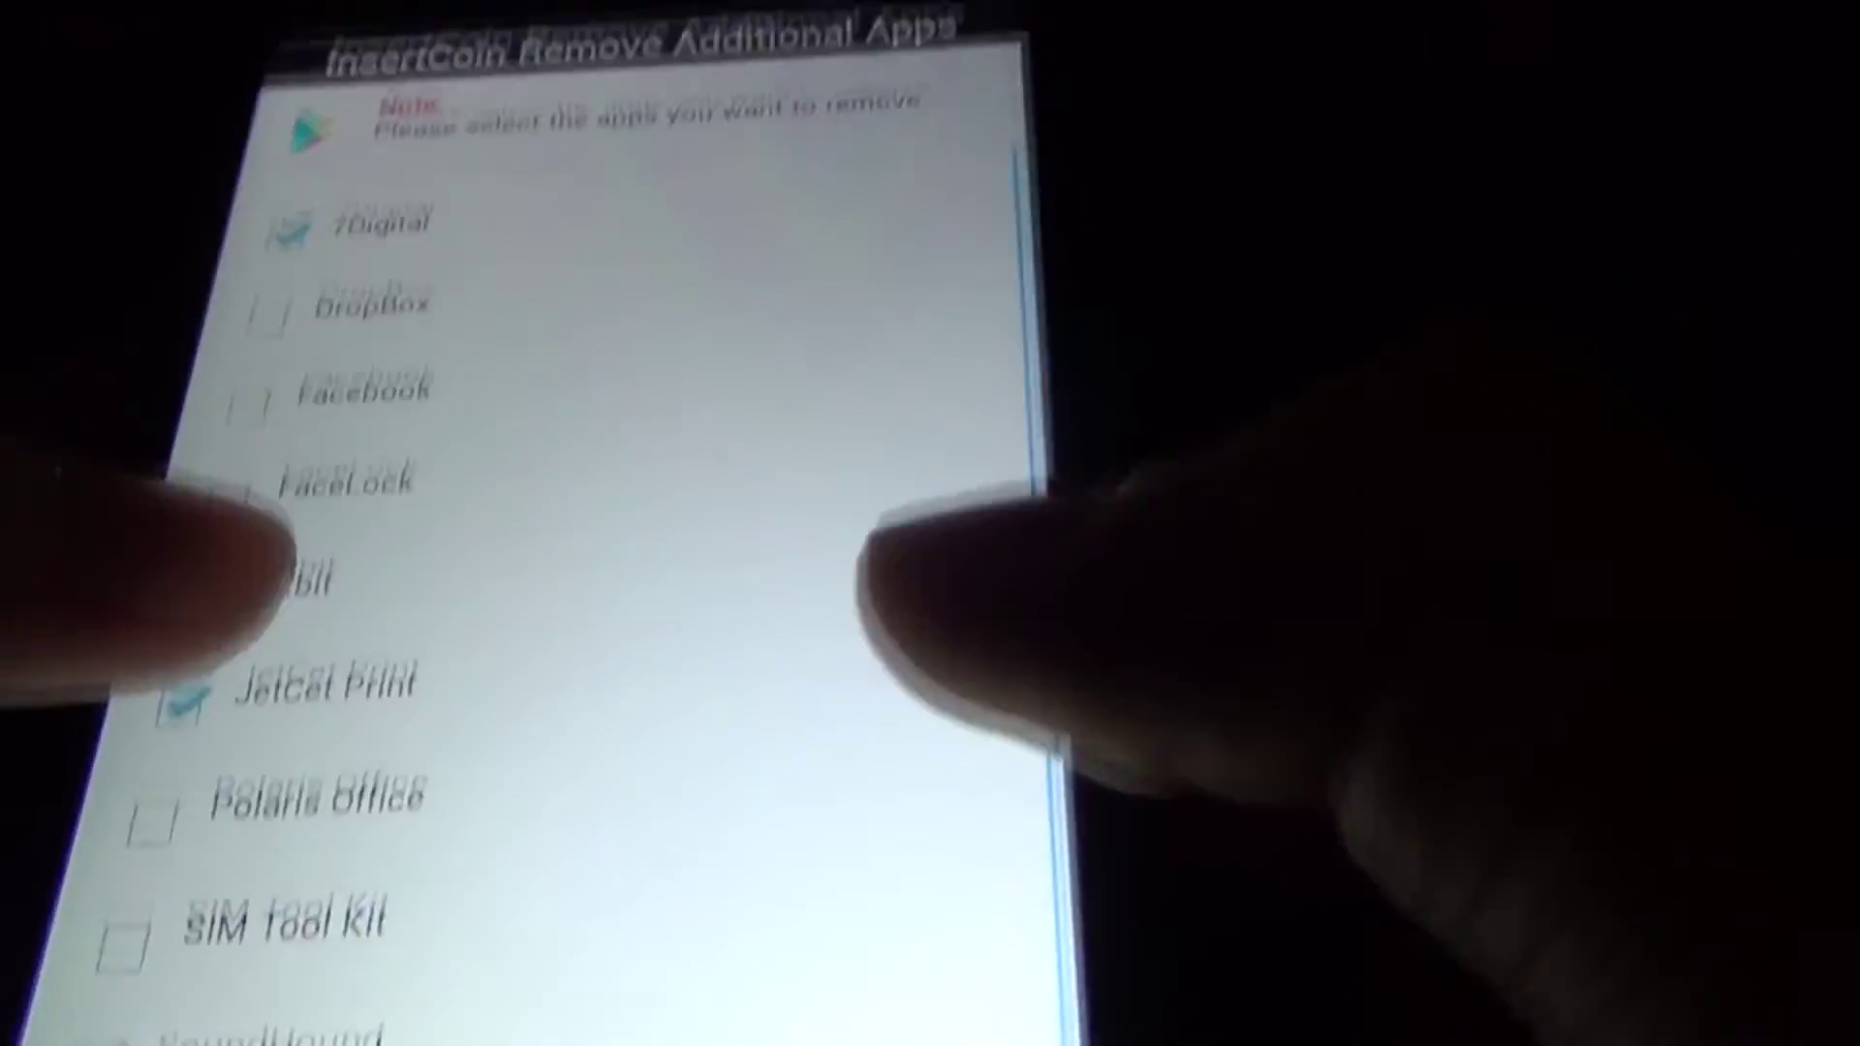
Mark Fitbit, FaceLock, TuneIn Radio and Twitter for removal, and untick SoundHound
click(380, 733)
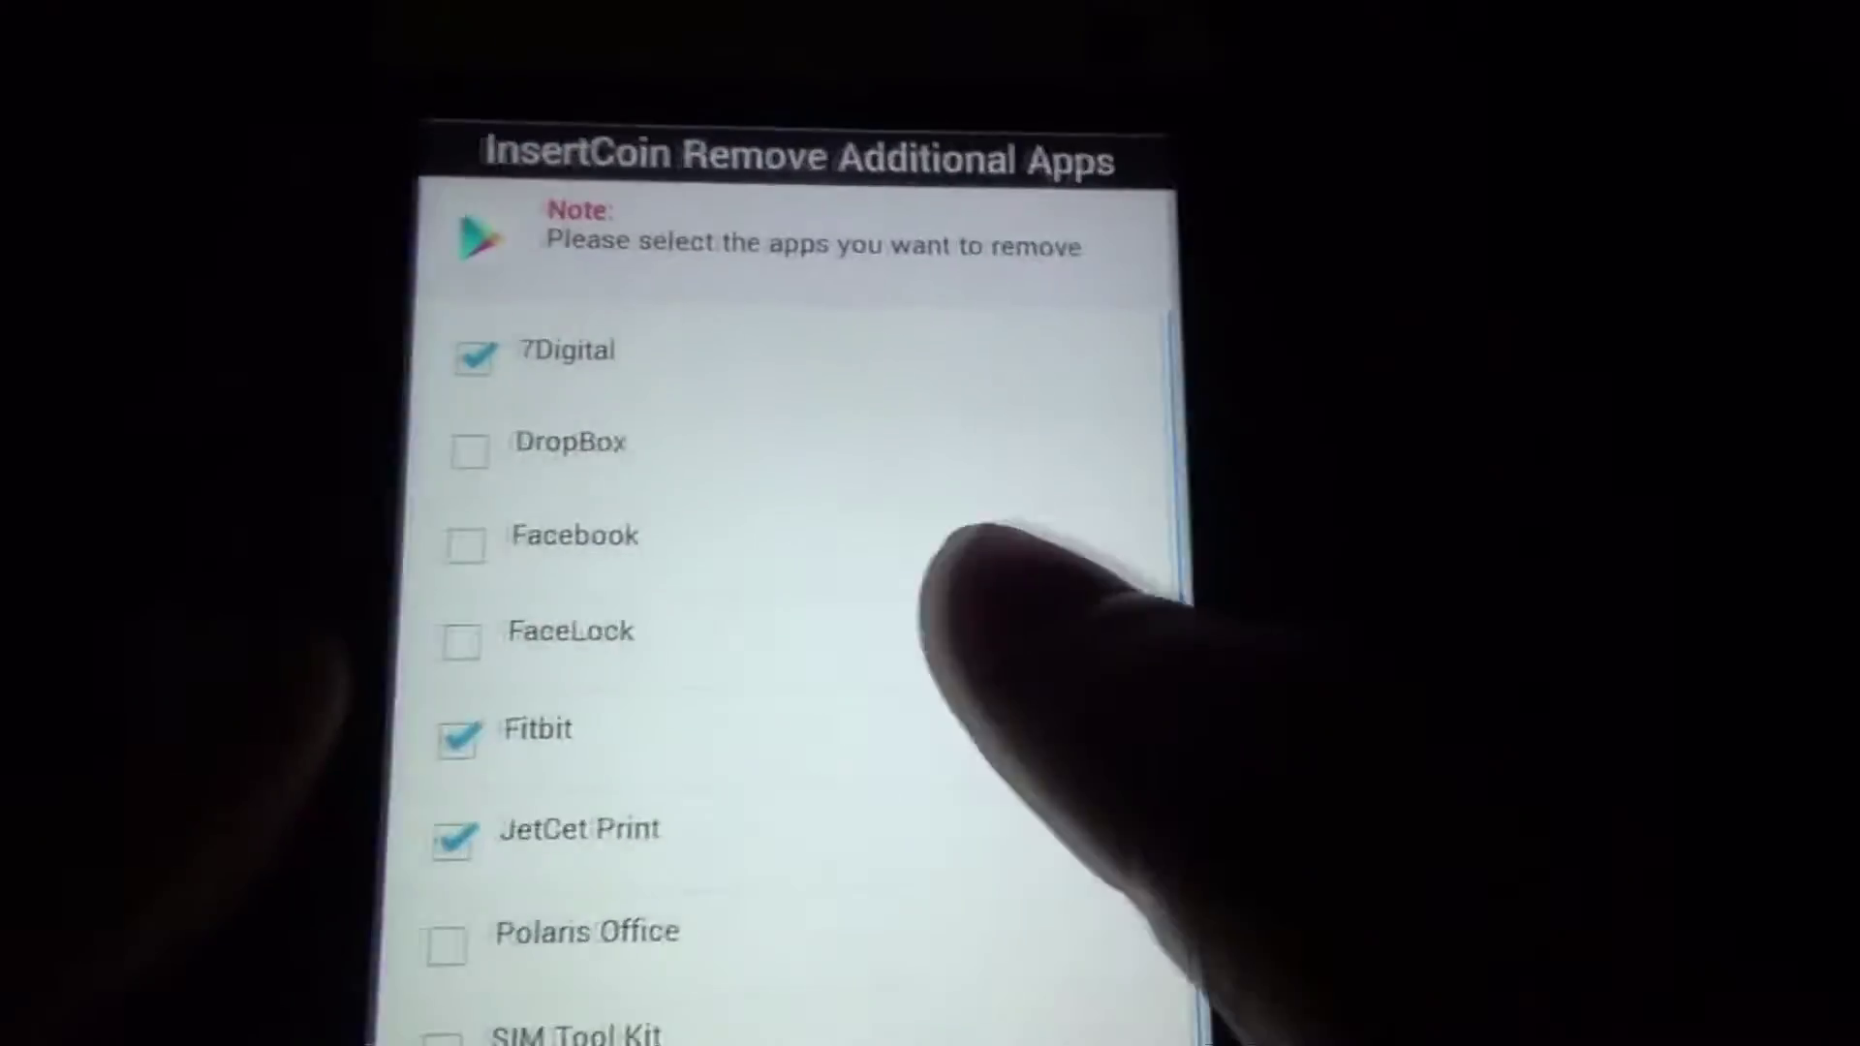
click(292, 662)
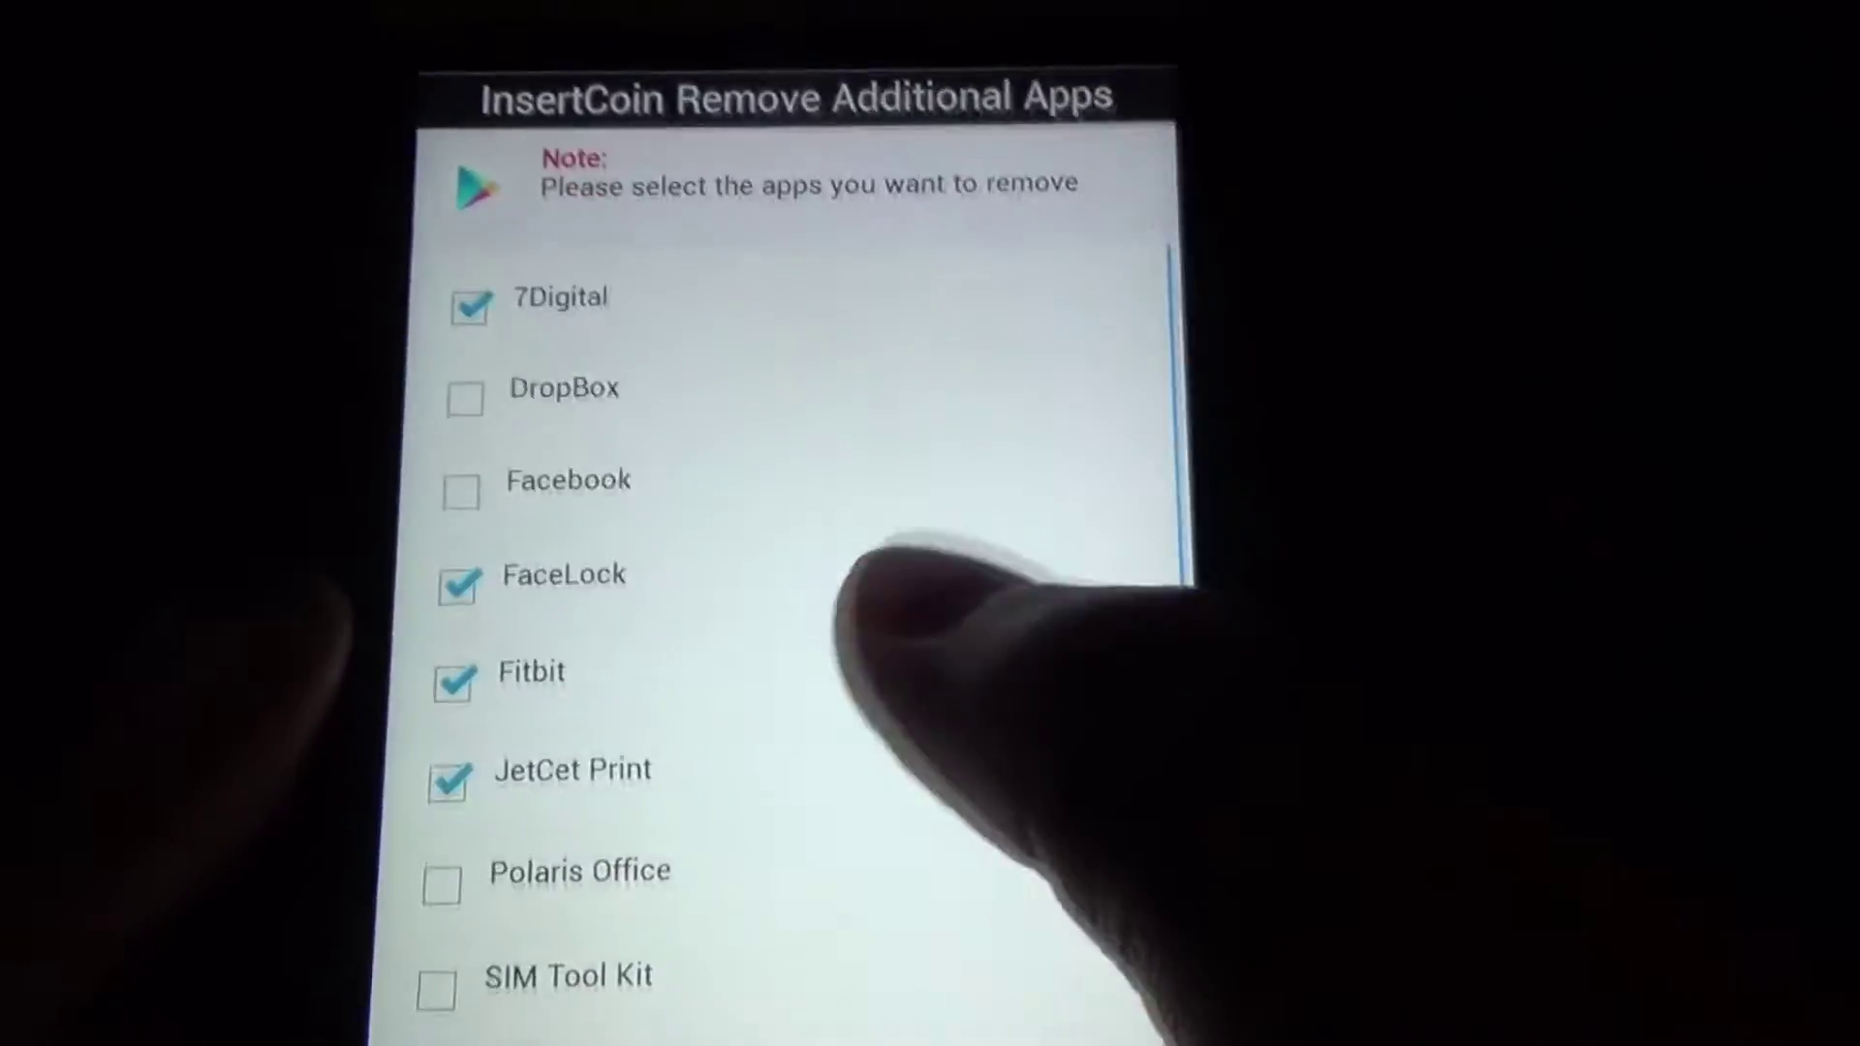
scroll(815, 727, down, 2)
scroll(786, 697, down, 1)
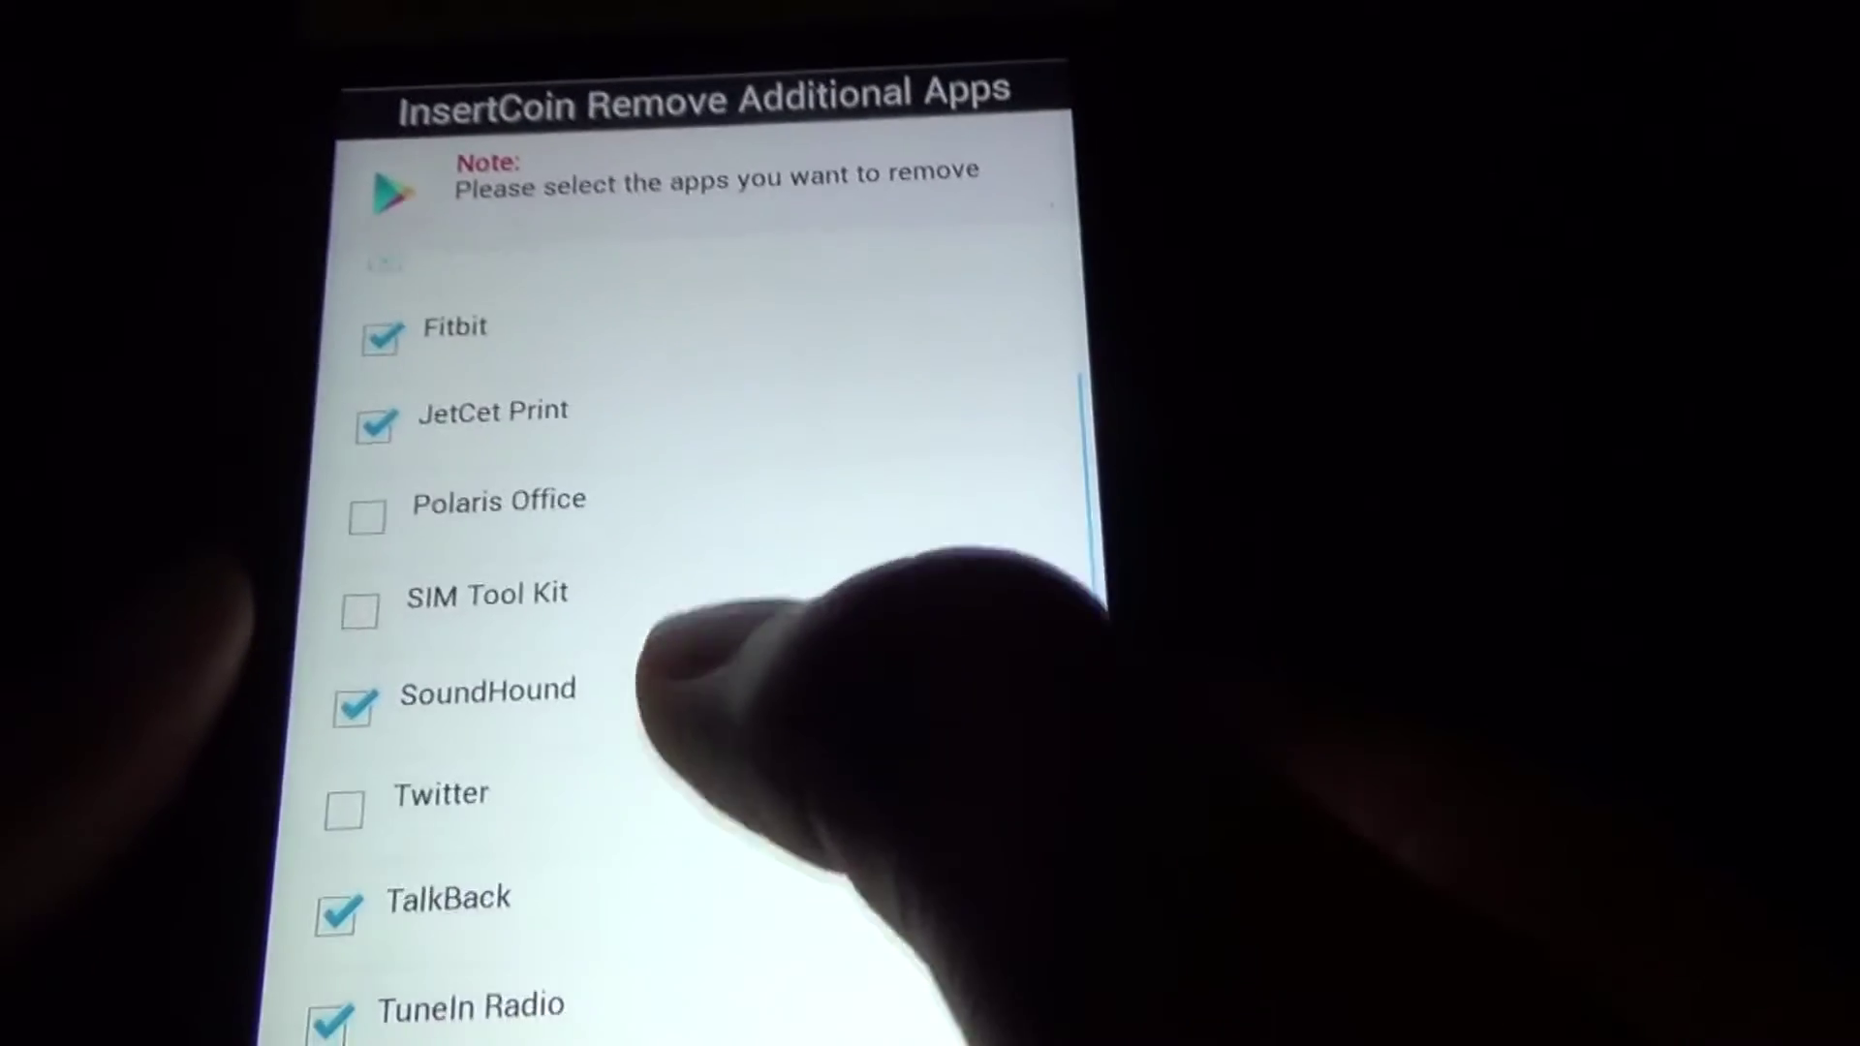
scroll(785, 683, up, 1)
click(436, 816)
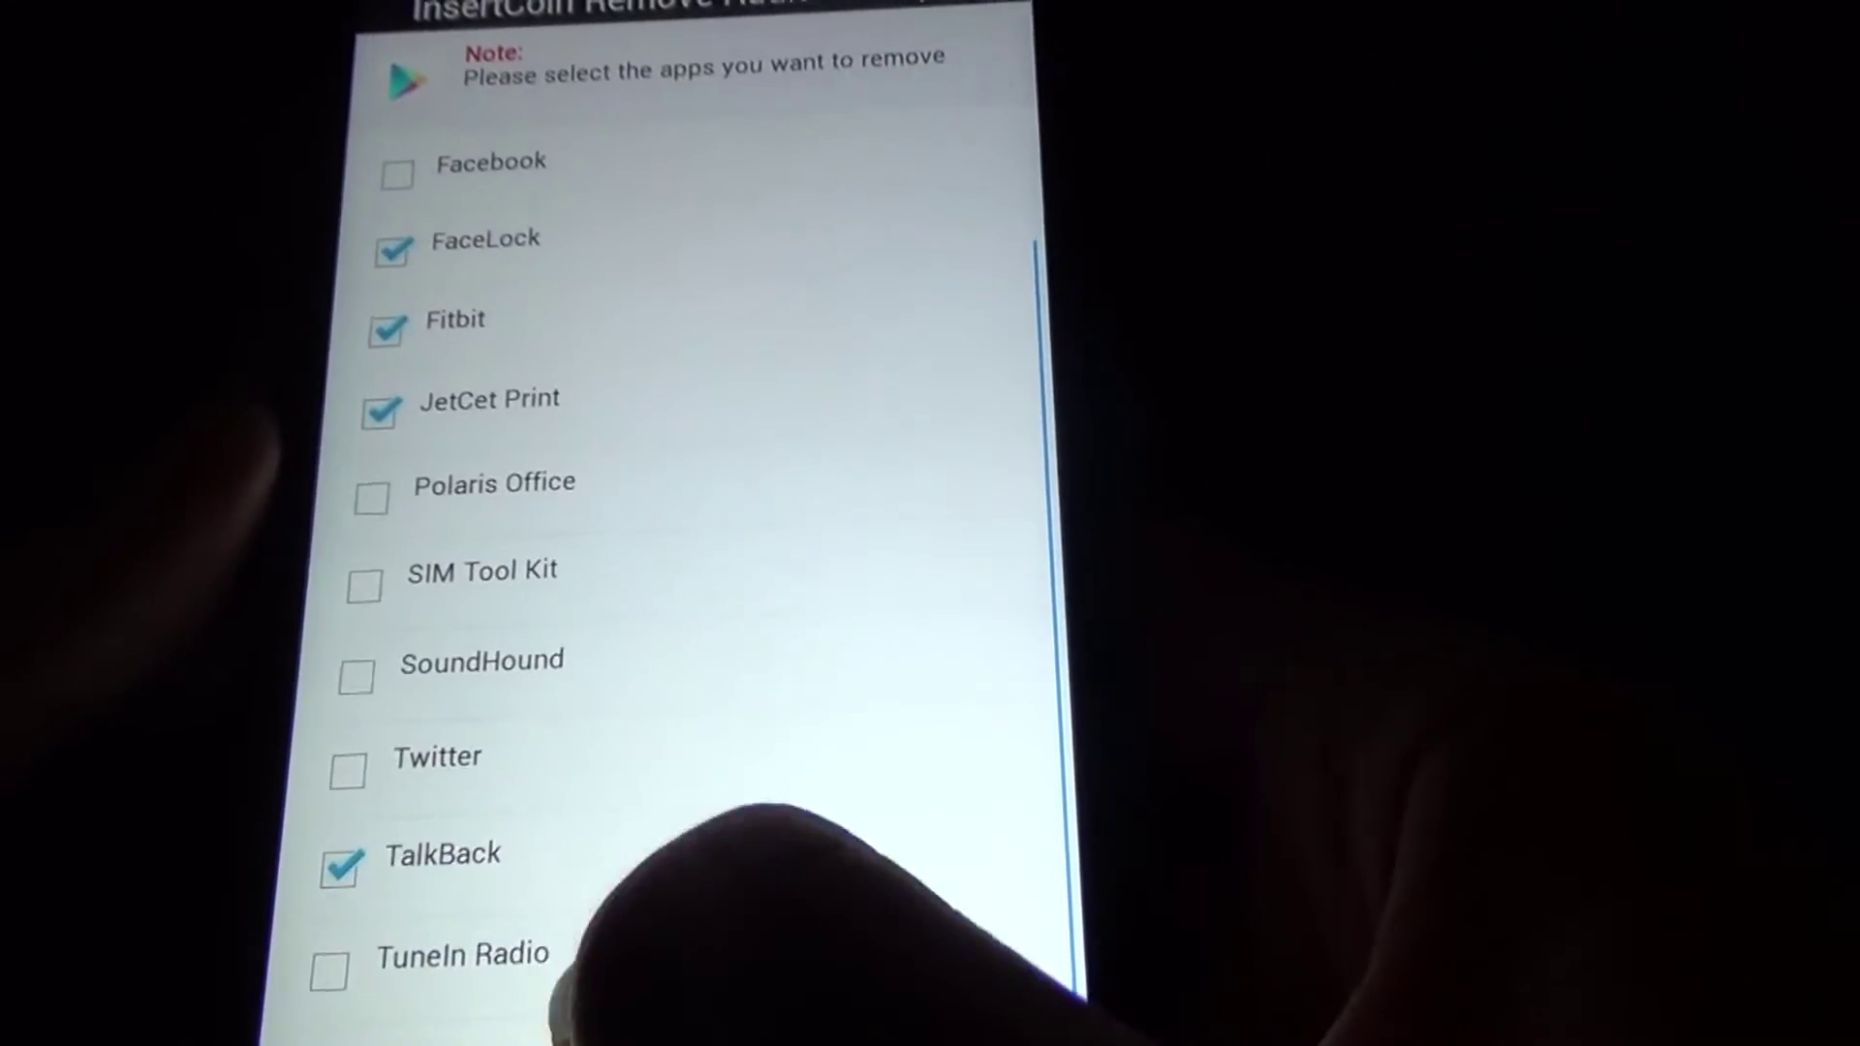
click(581, 960)
click(611, 705)
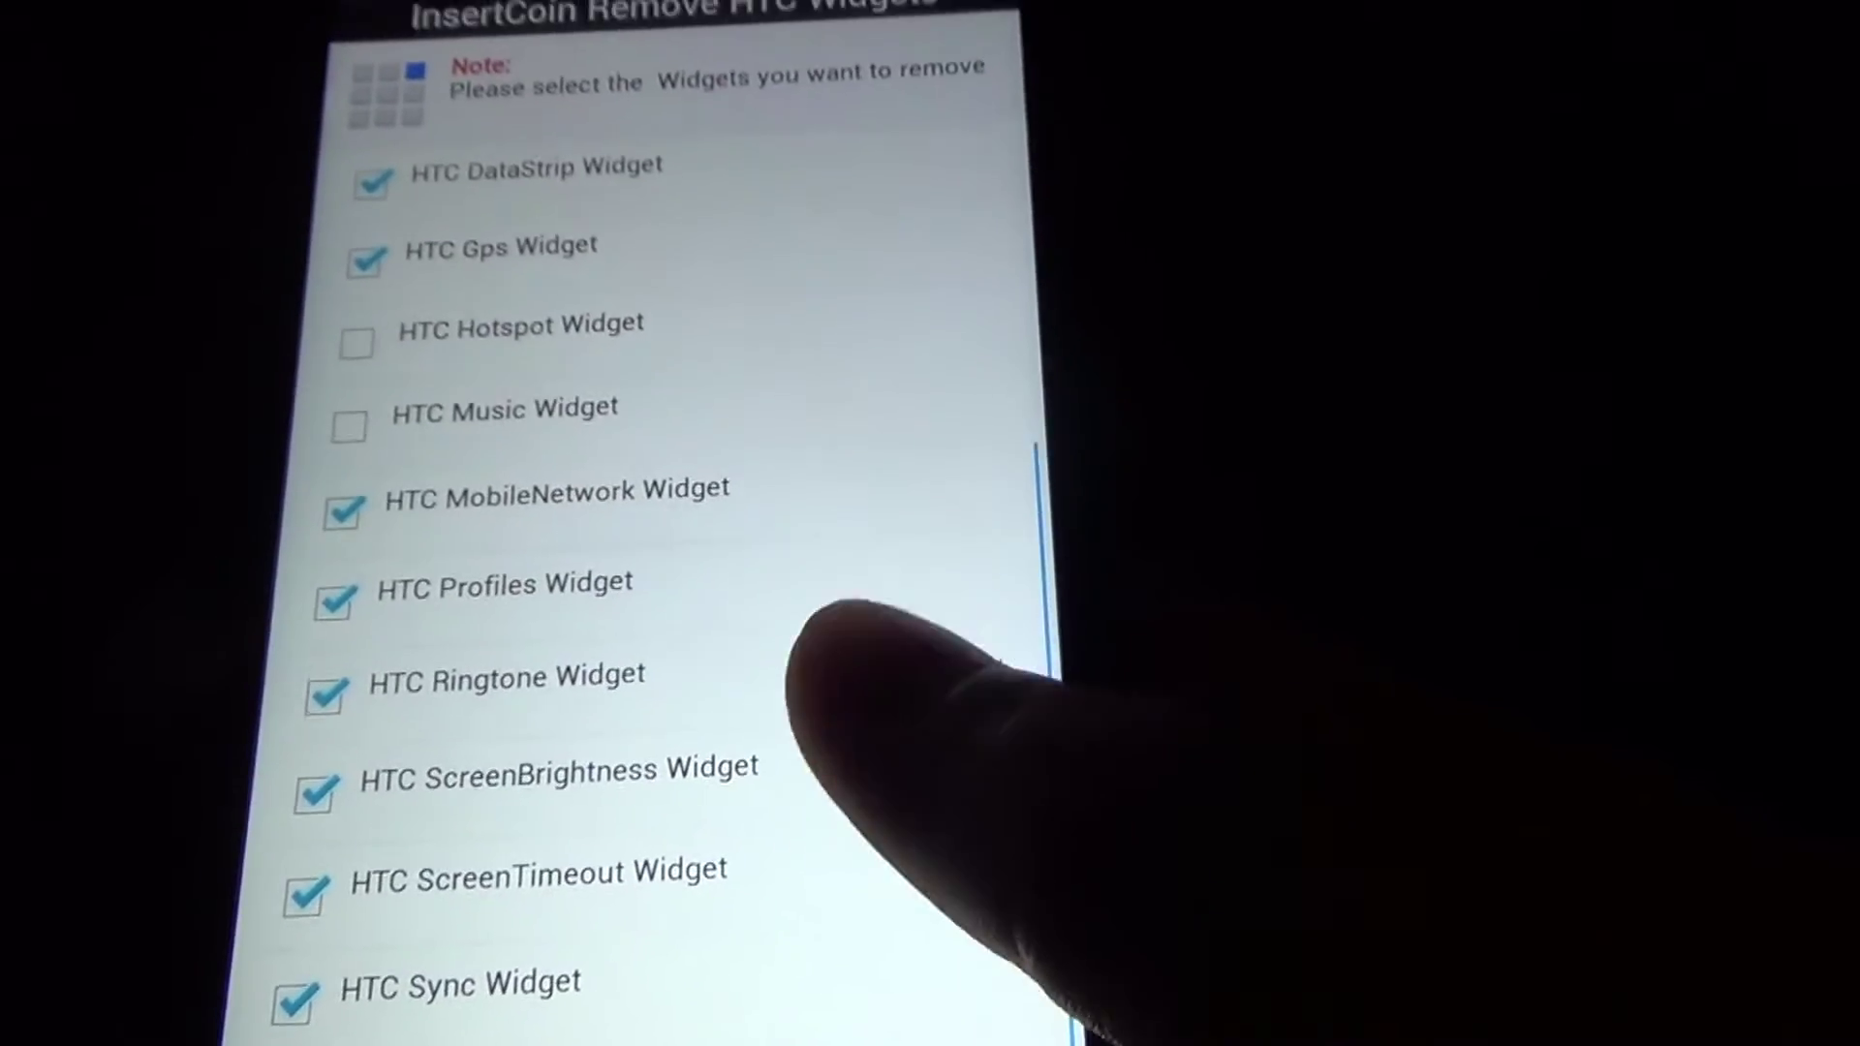
drag(832, 644, 931, 1017)
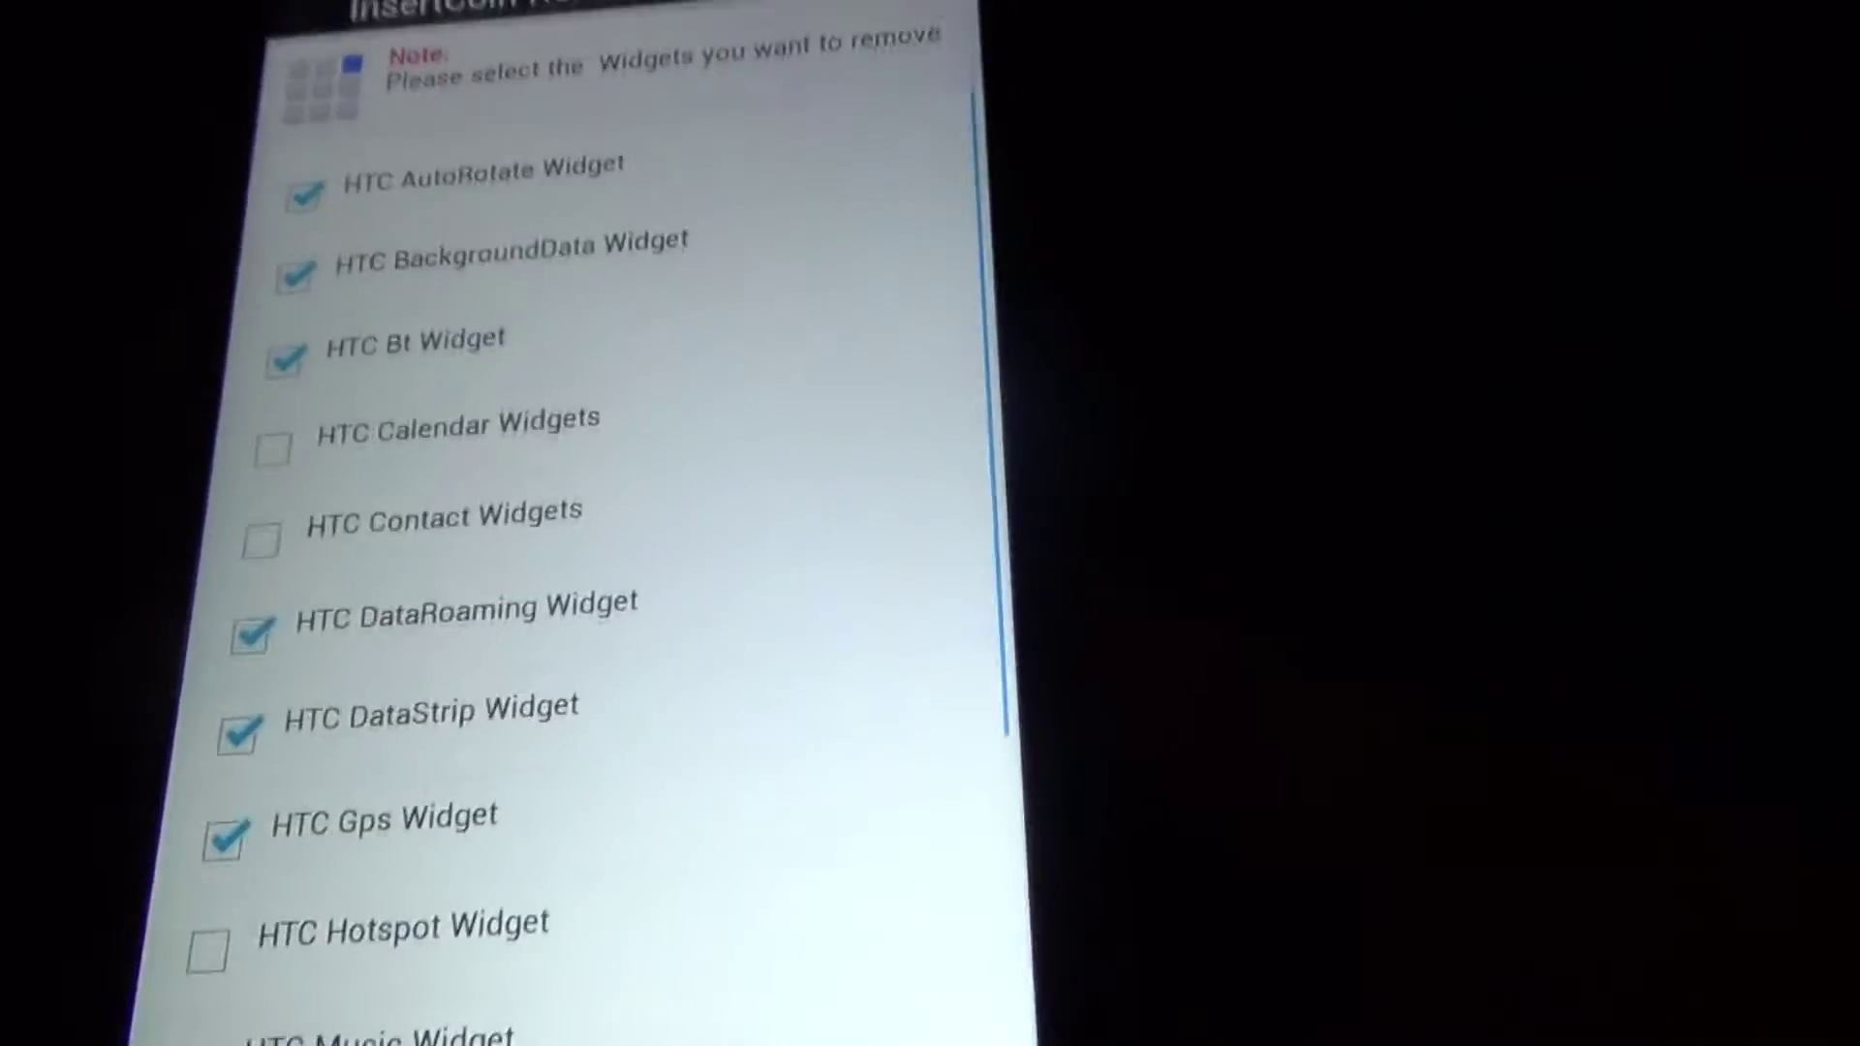
Accept the HTC widget choices and scroll through the keyboard language list
click(988, 1017)
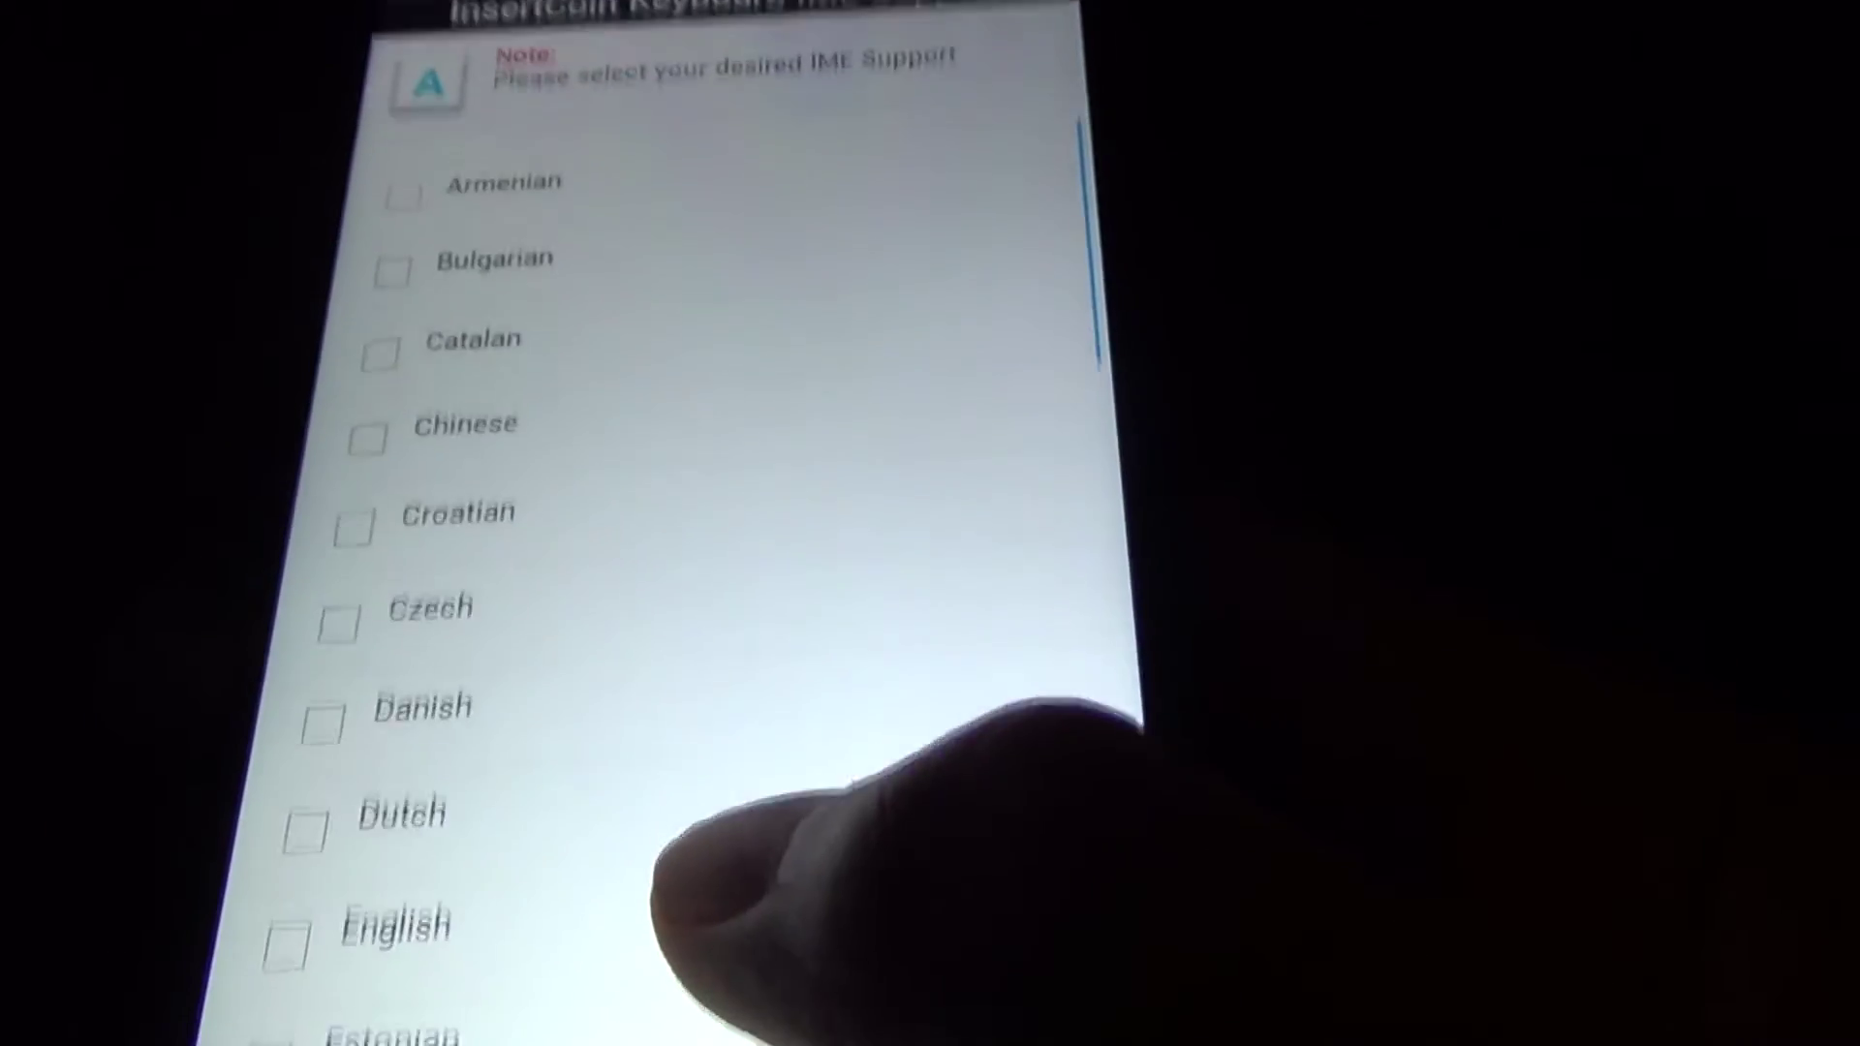
drag(582, 830, 699, 1018)
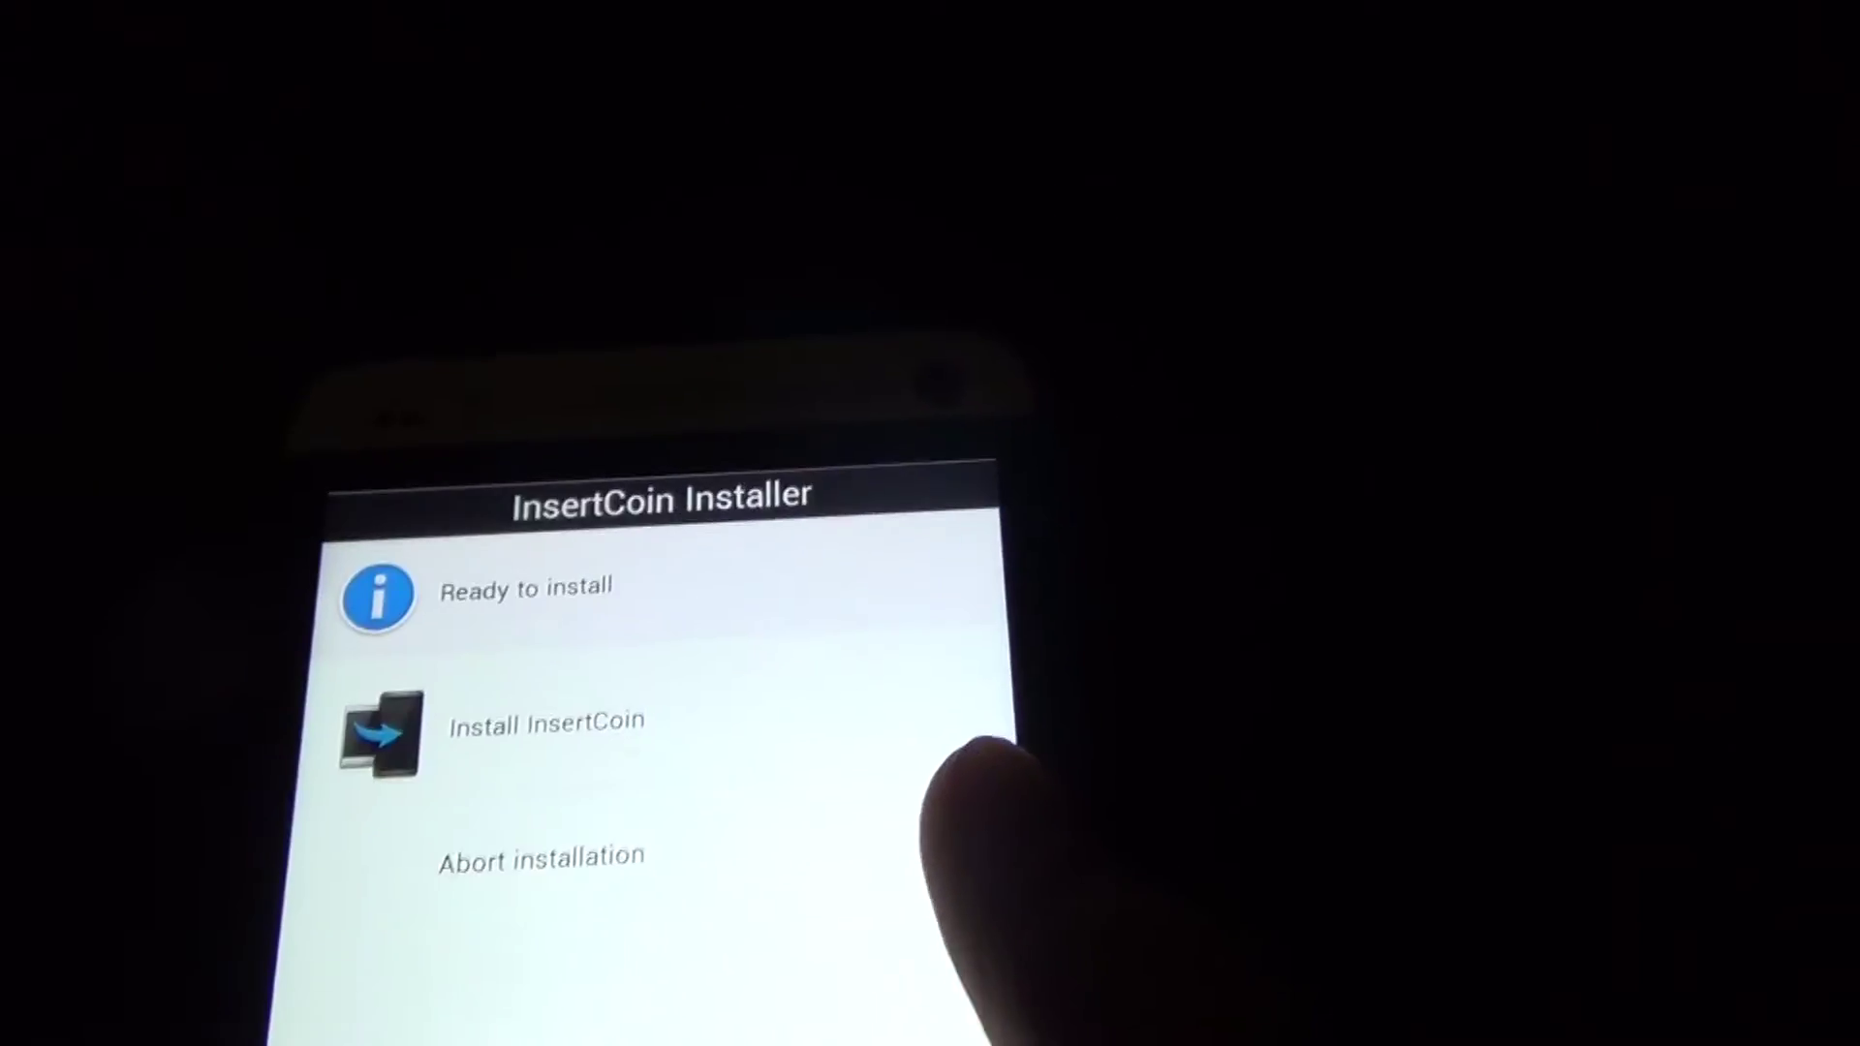
Install InsertCoin SixthSense 2.0.0 and finish with Reboot your device now ticked
click(516, 510)
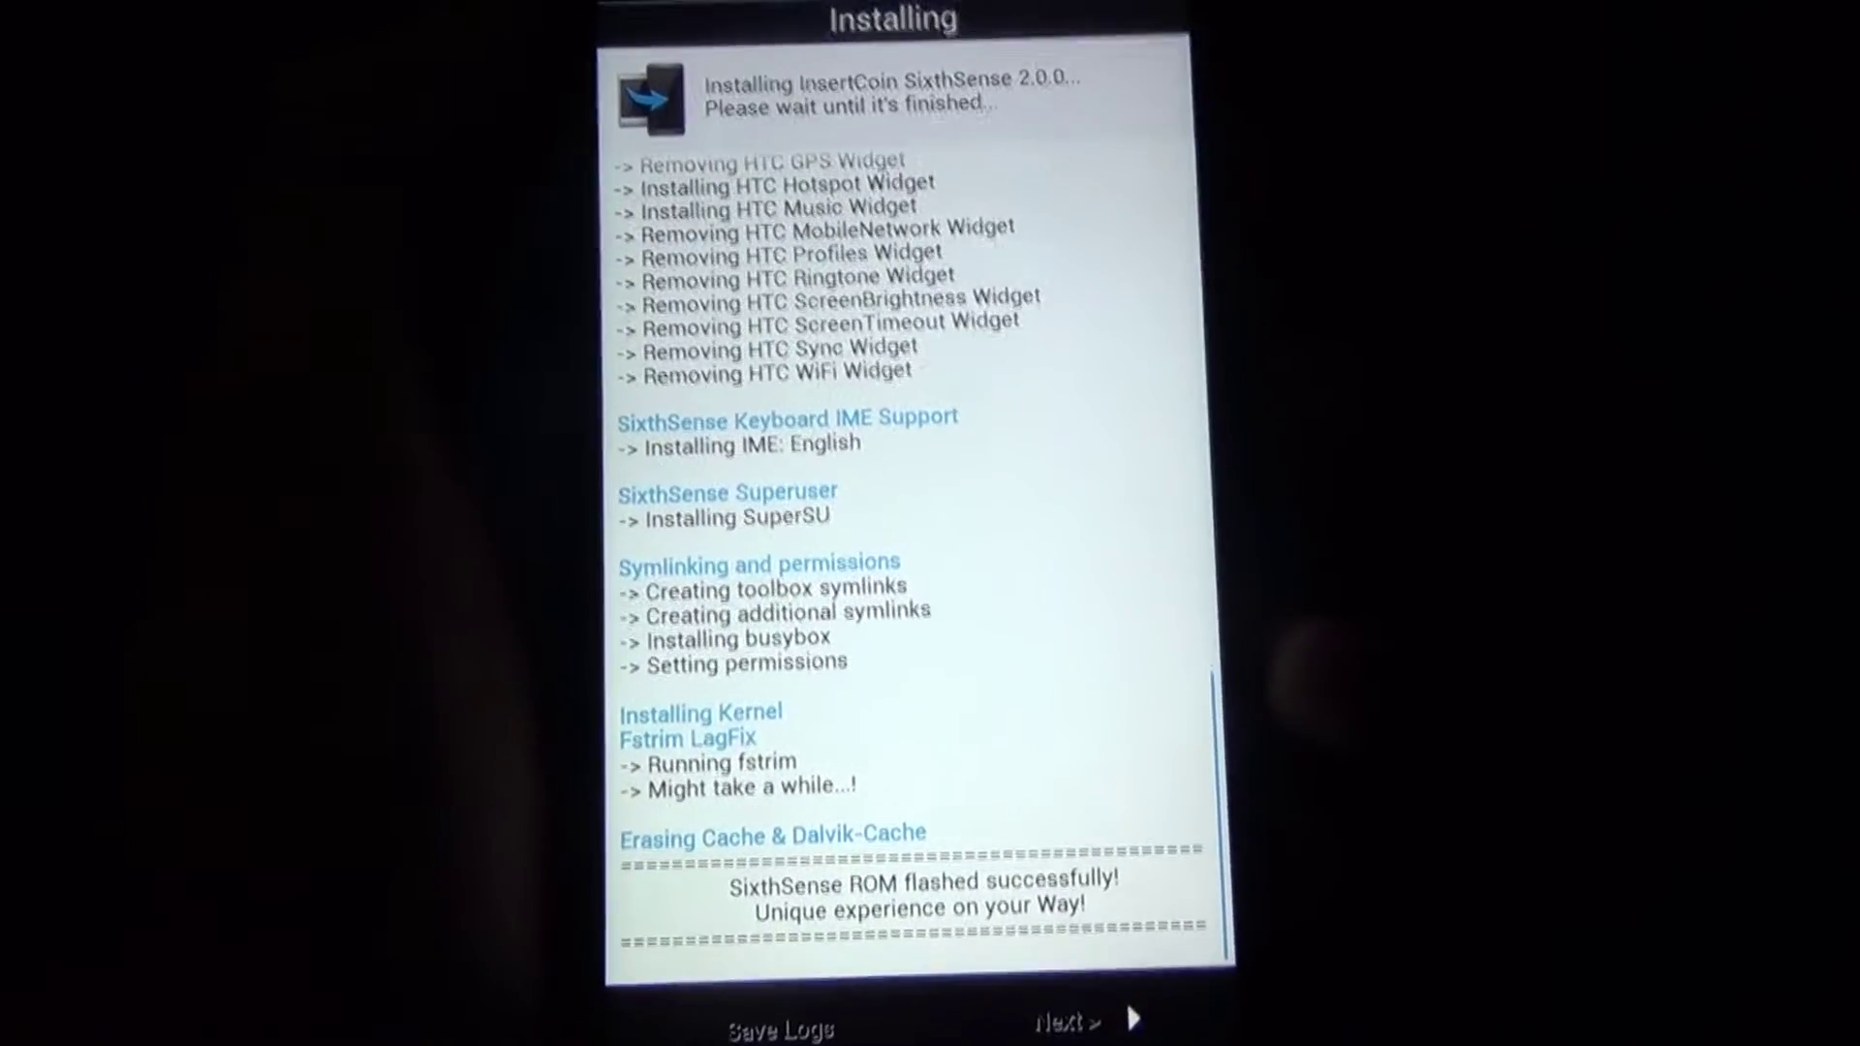
click(1064, 997)
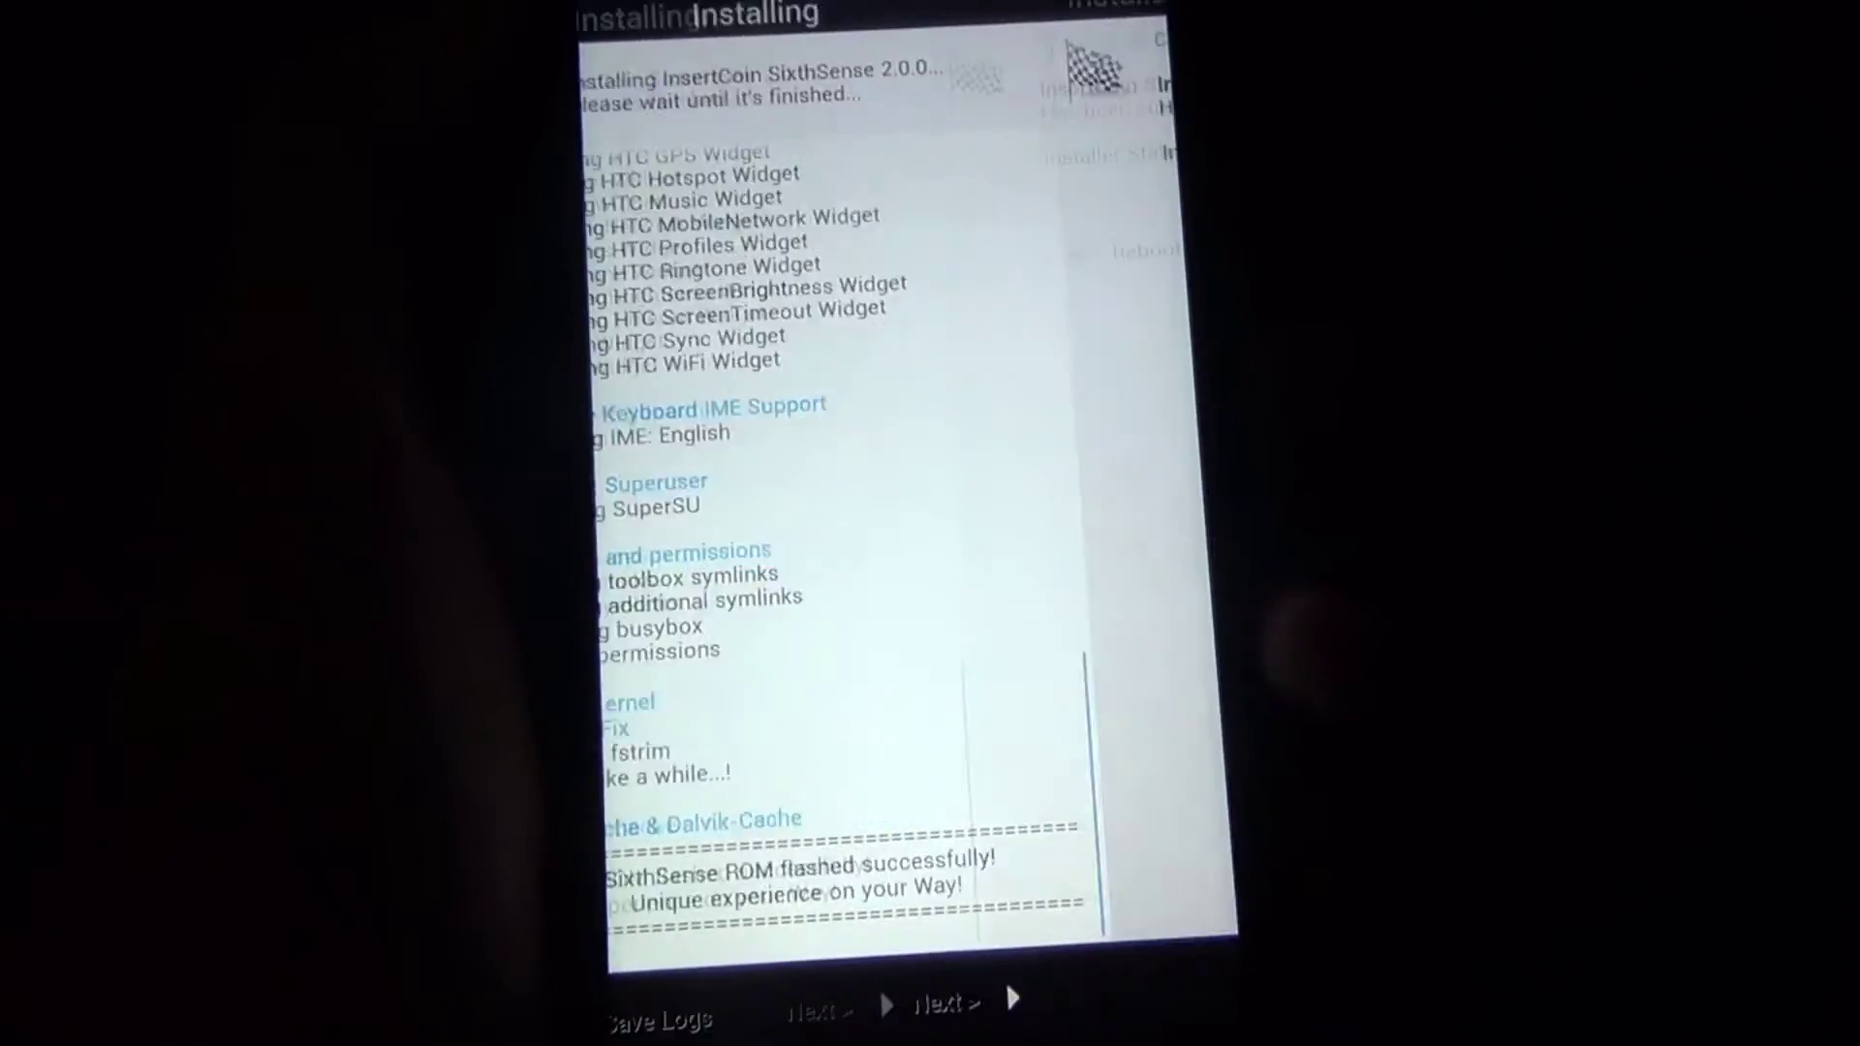
click(1059, 1002)
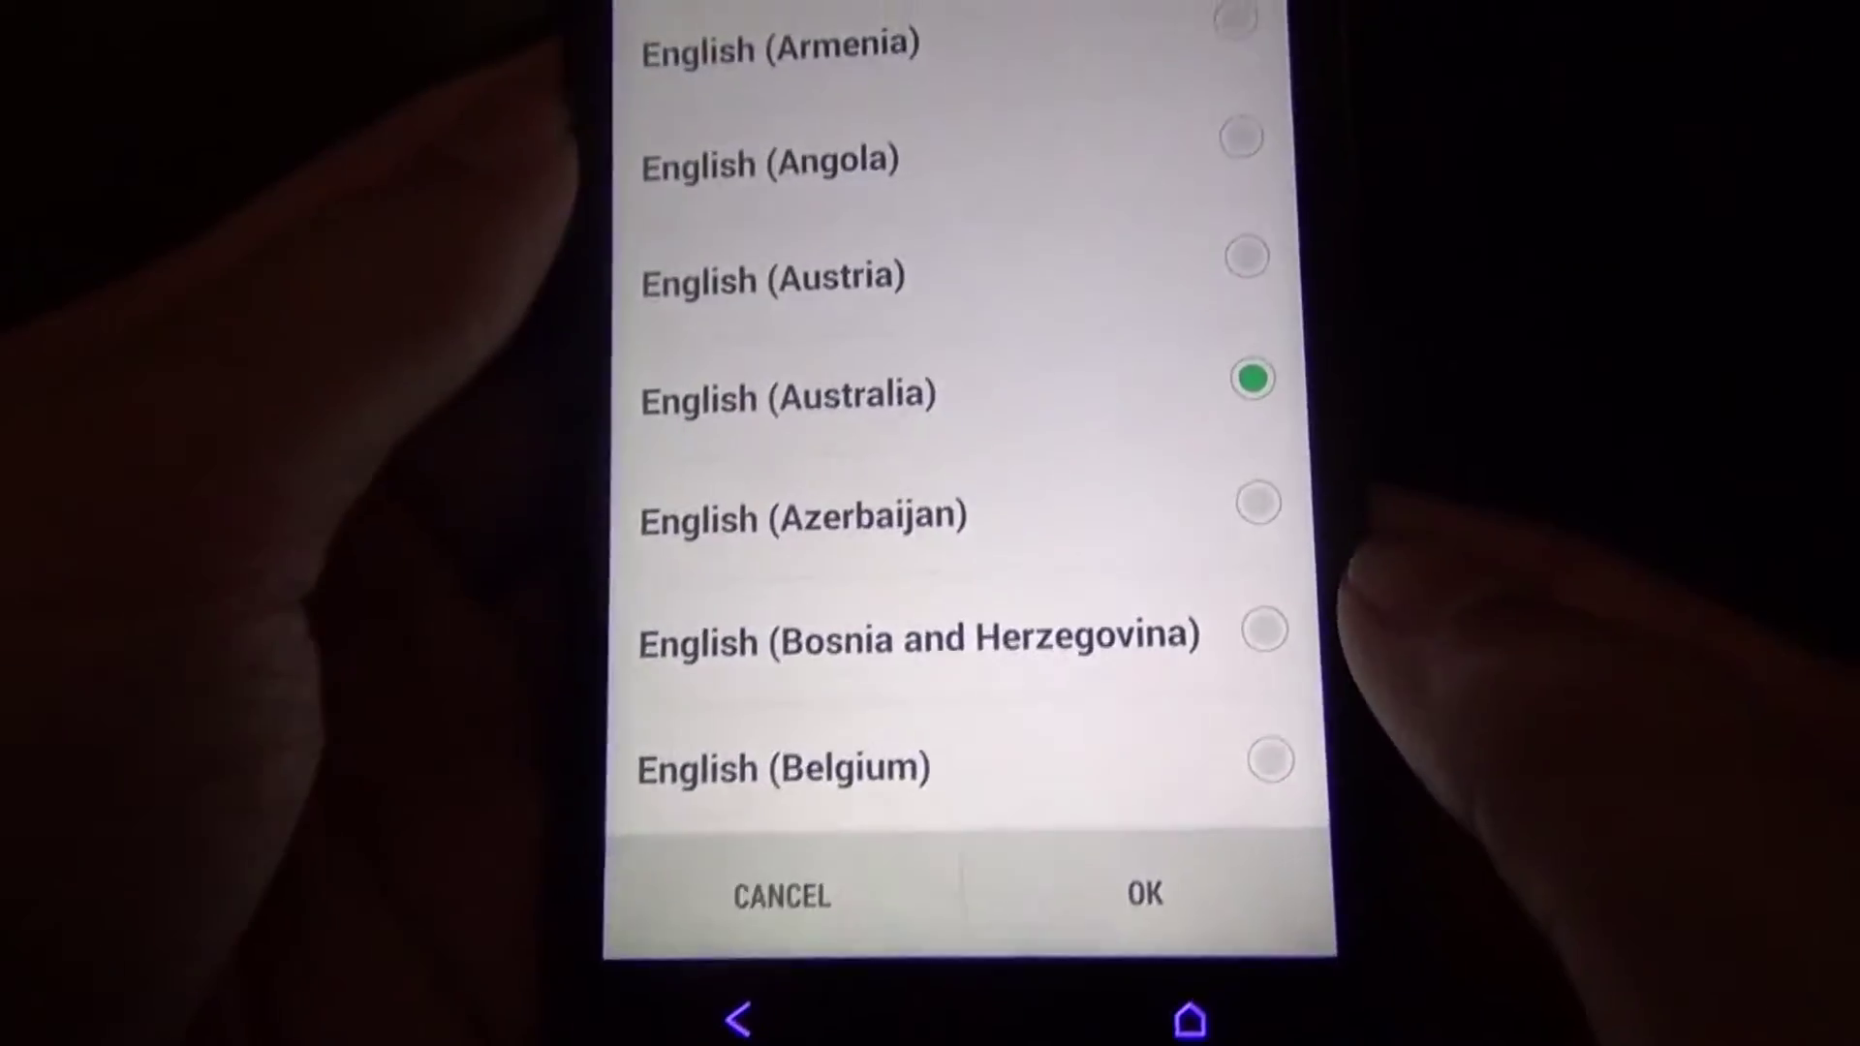
Confirm English (Australia), start the setup wizard and choose the NETGEAR65 Wi-Fi network
click(1134, 713)
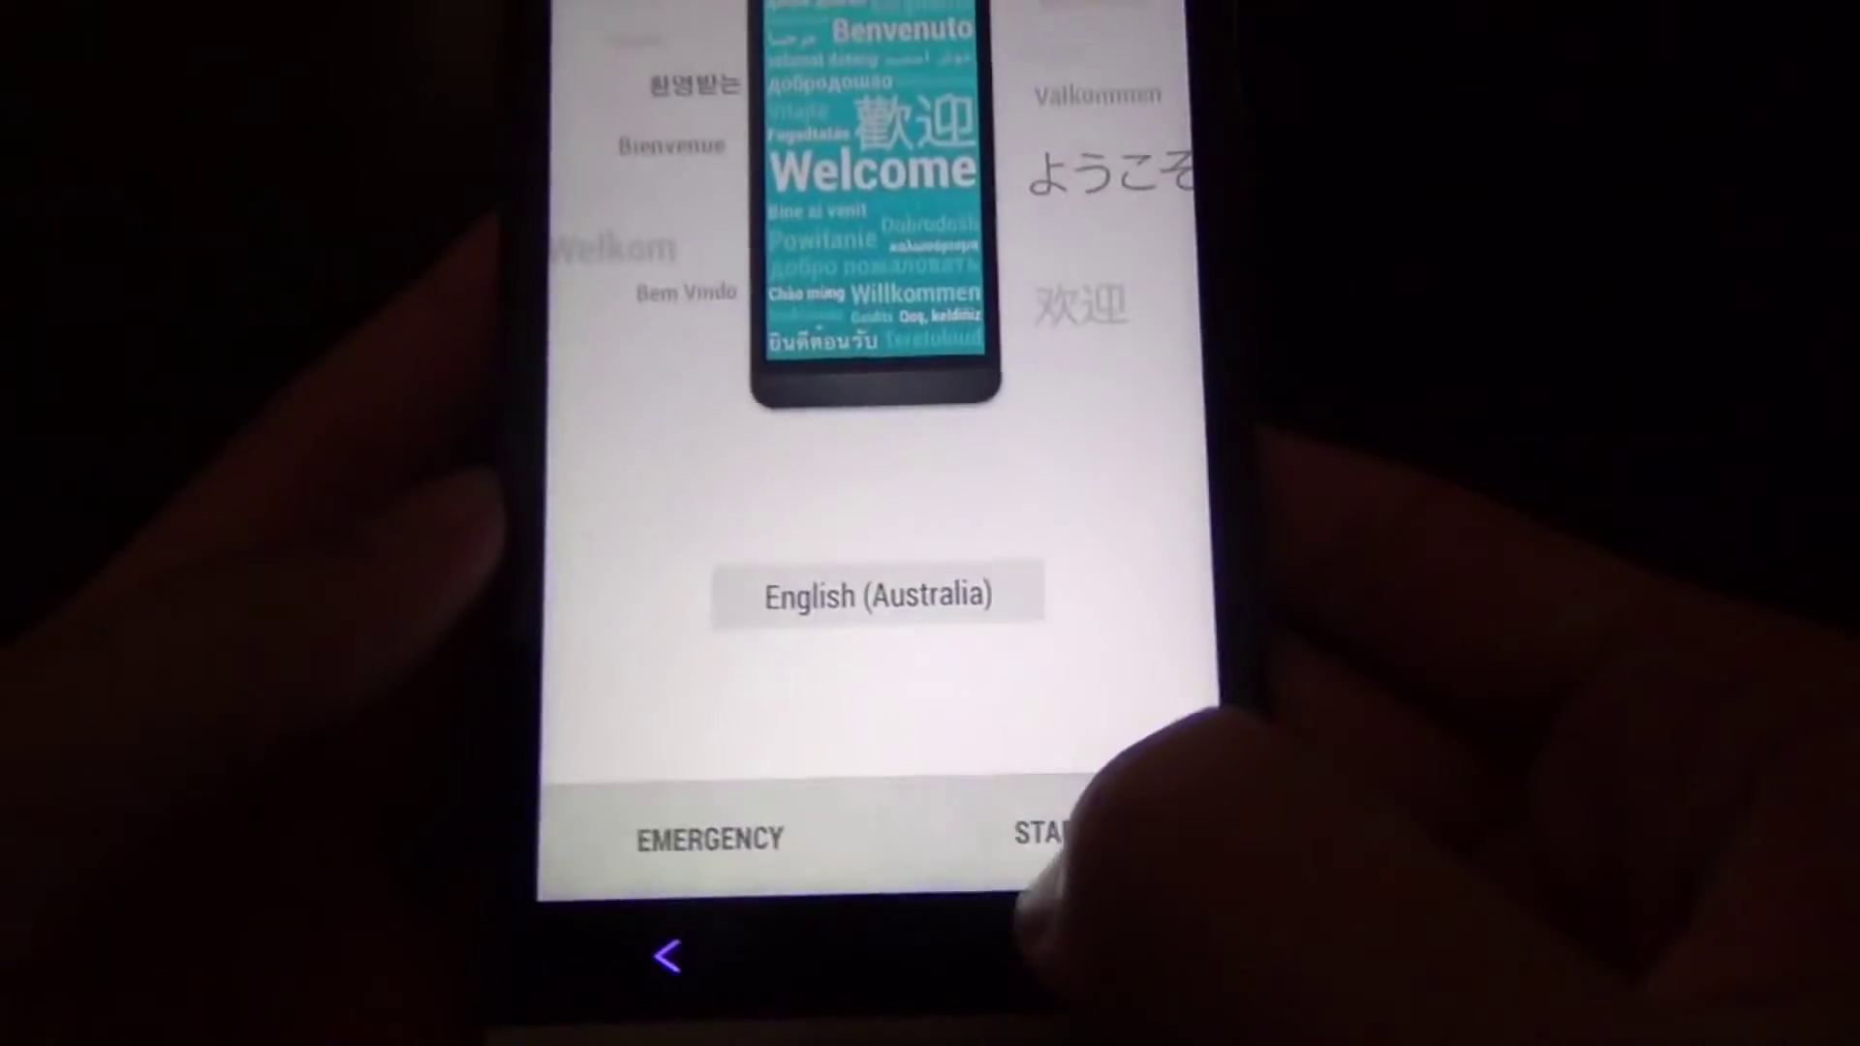
click(1043, 832)
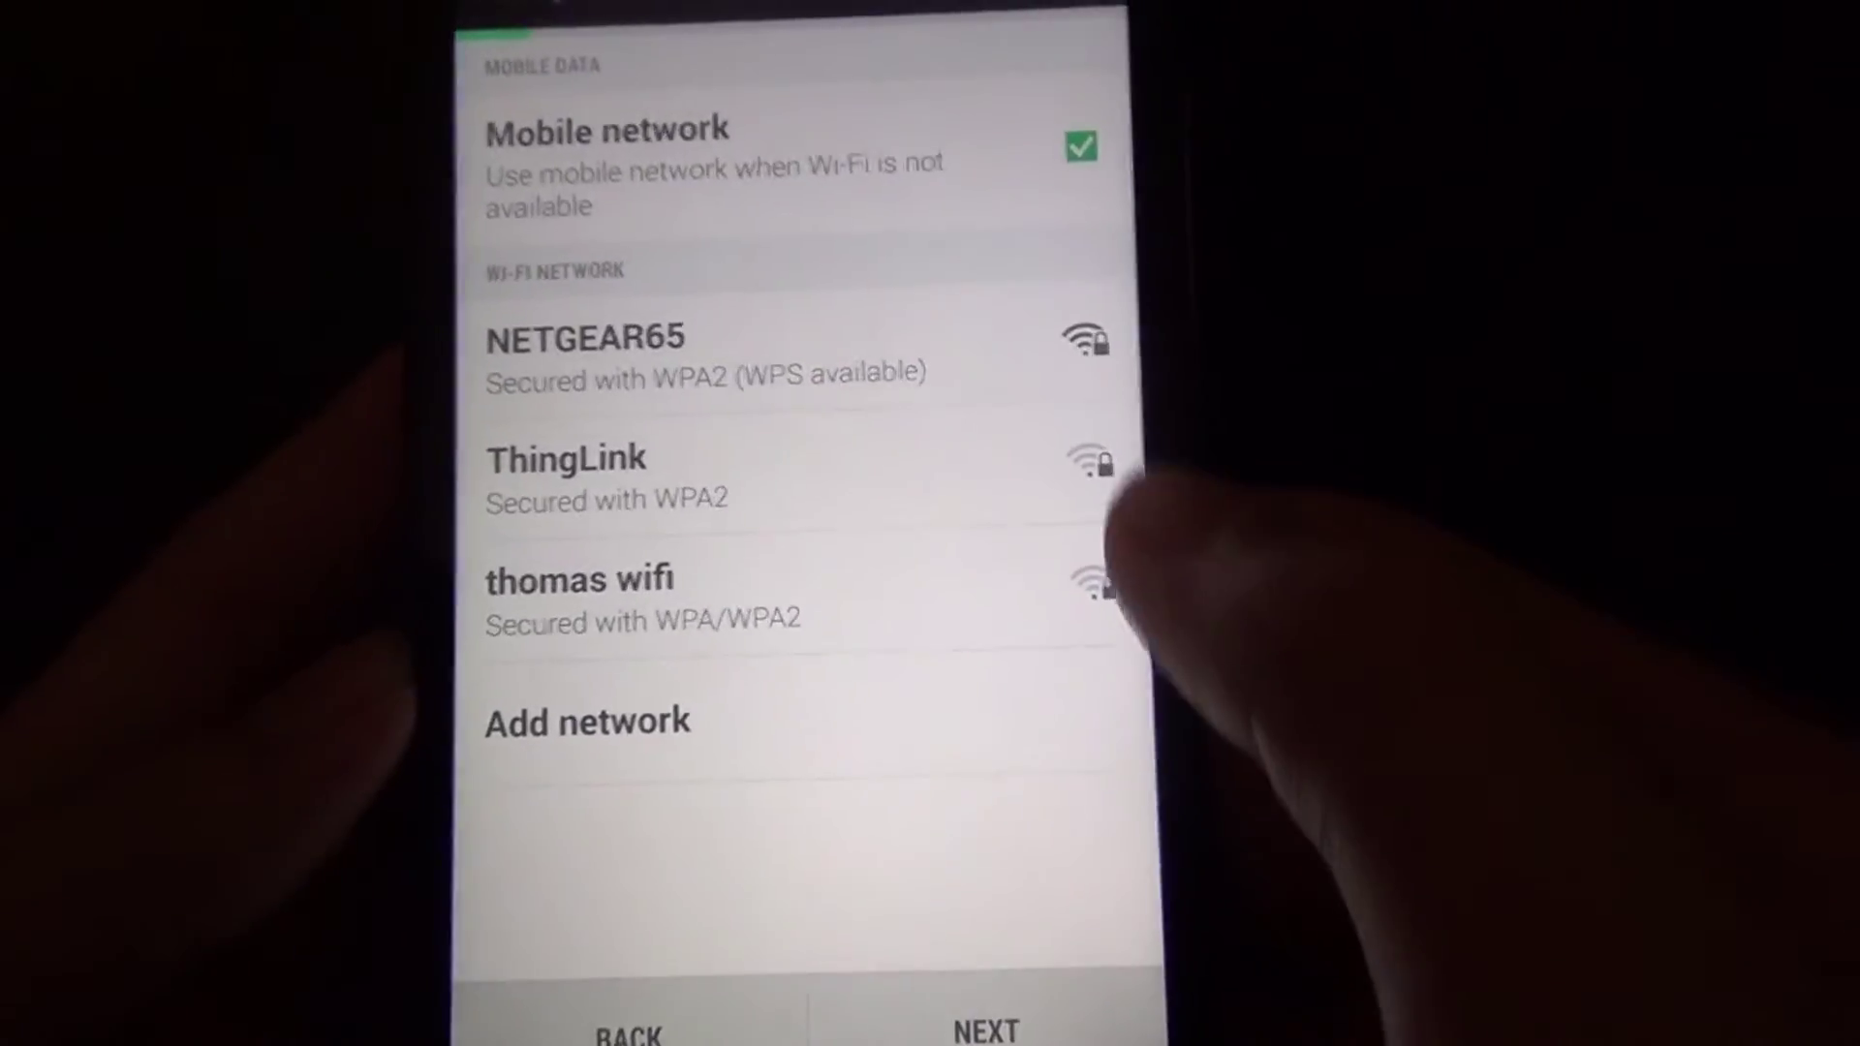
click(683, 349)
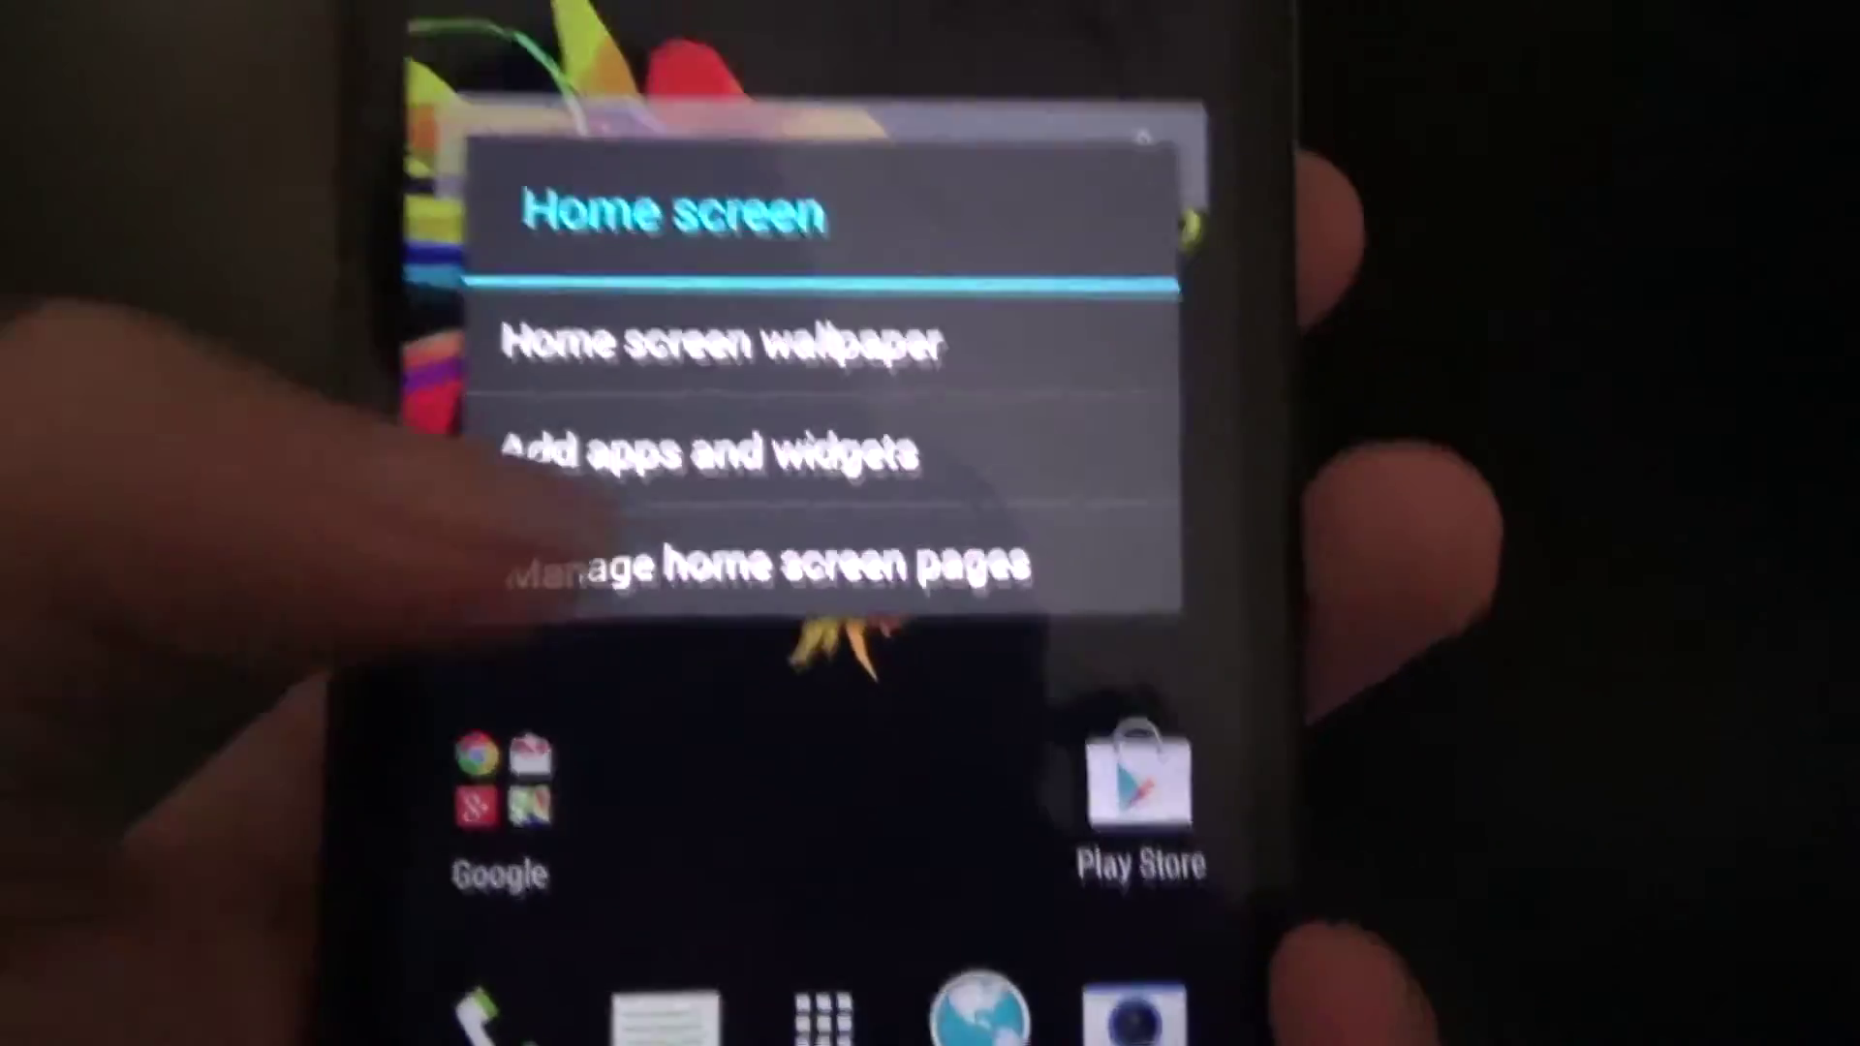
Dismiss the home screen menu, view BlinkFeed and the app drawer, then return home
click(422, 480)
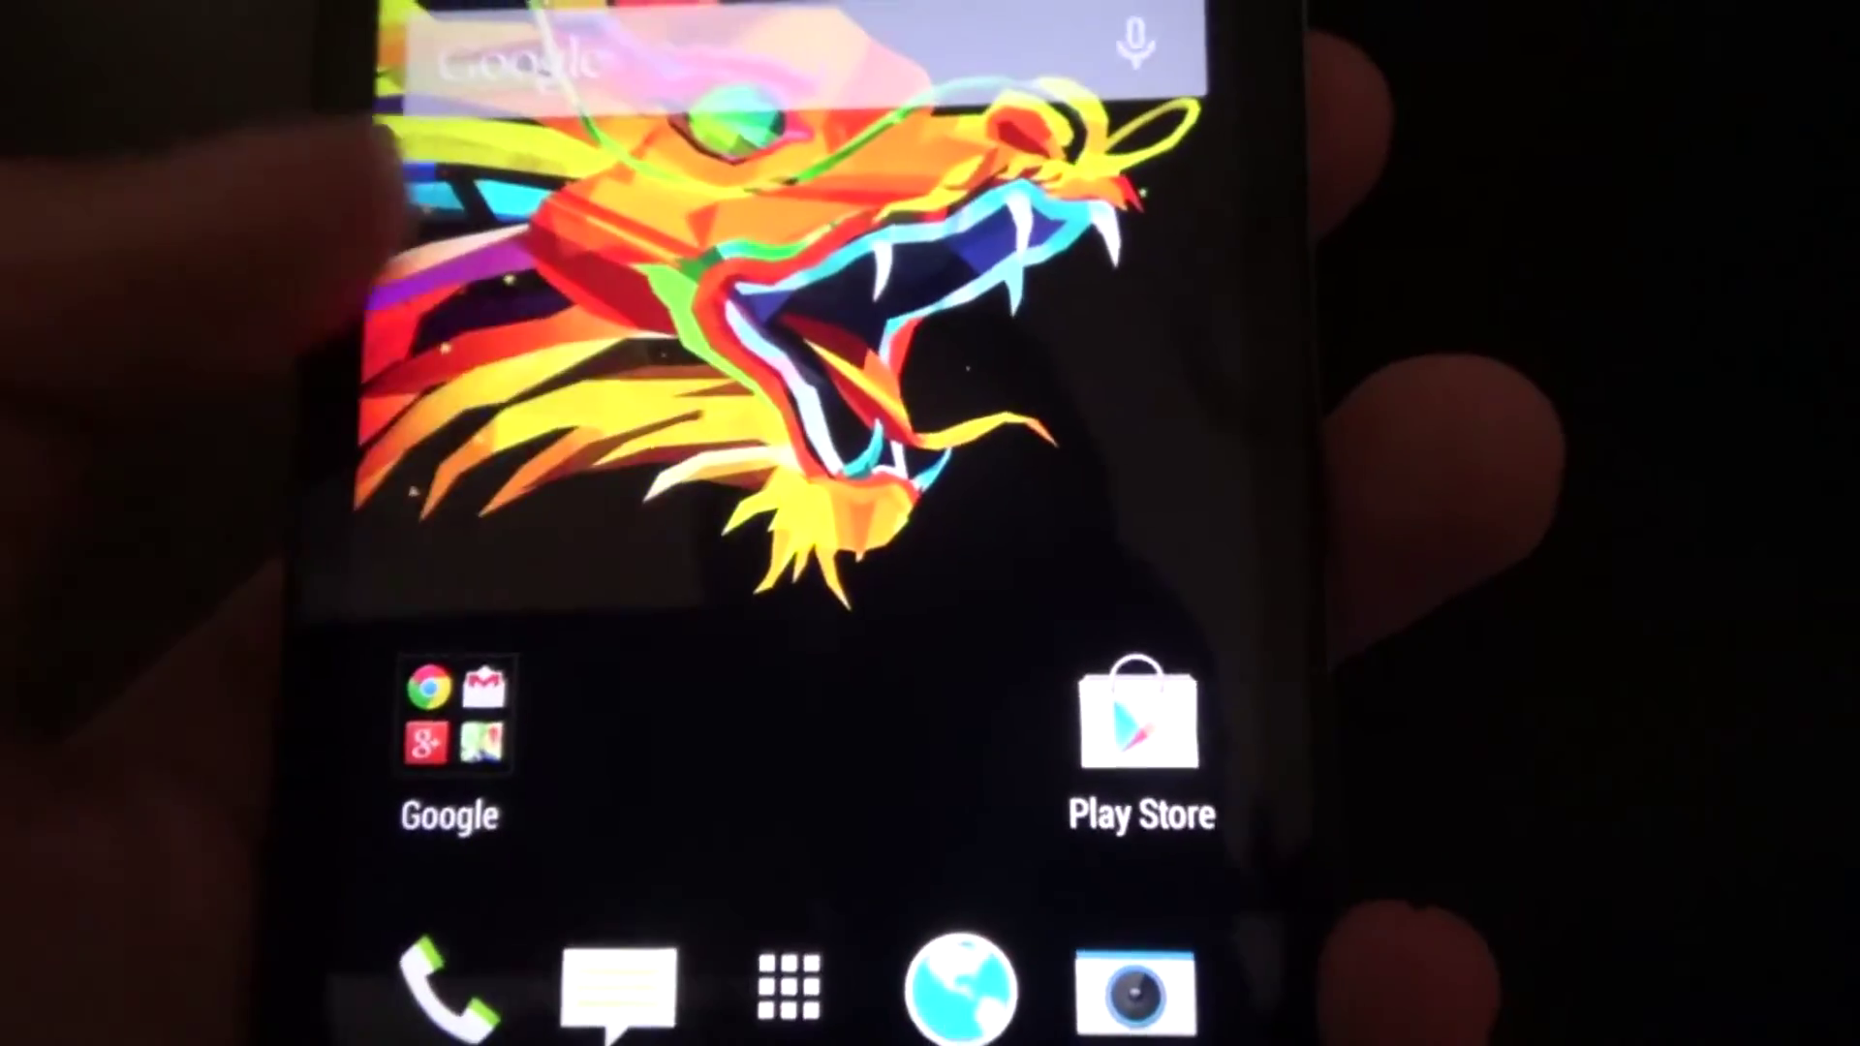
drag(510, 436, 1163, 437)
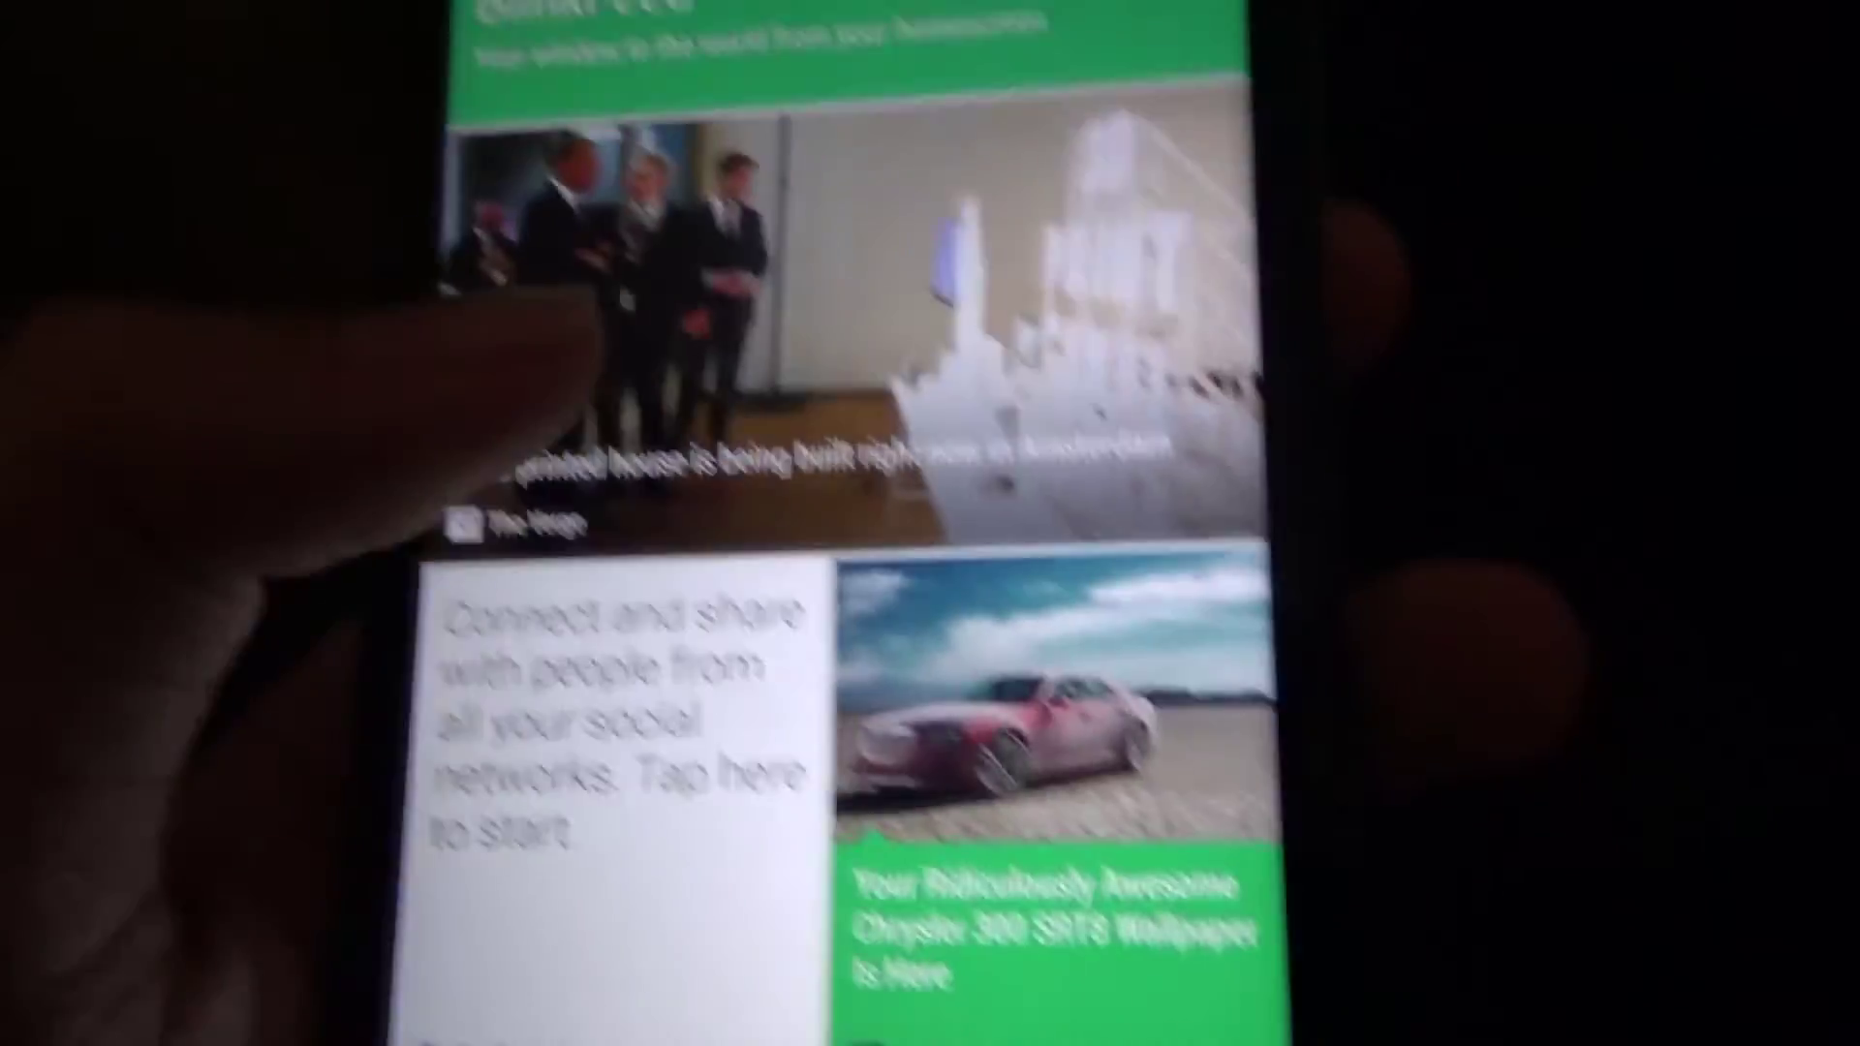
mouse_move(1018, 436)
mouse_down()
mouse_move(435, 436)
mouse_move(1018, 436)
mouse_up()
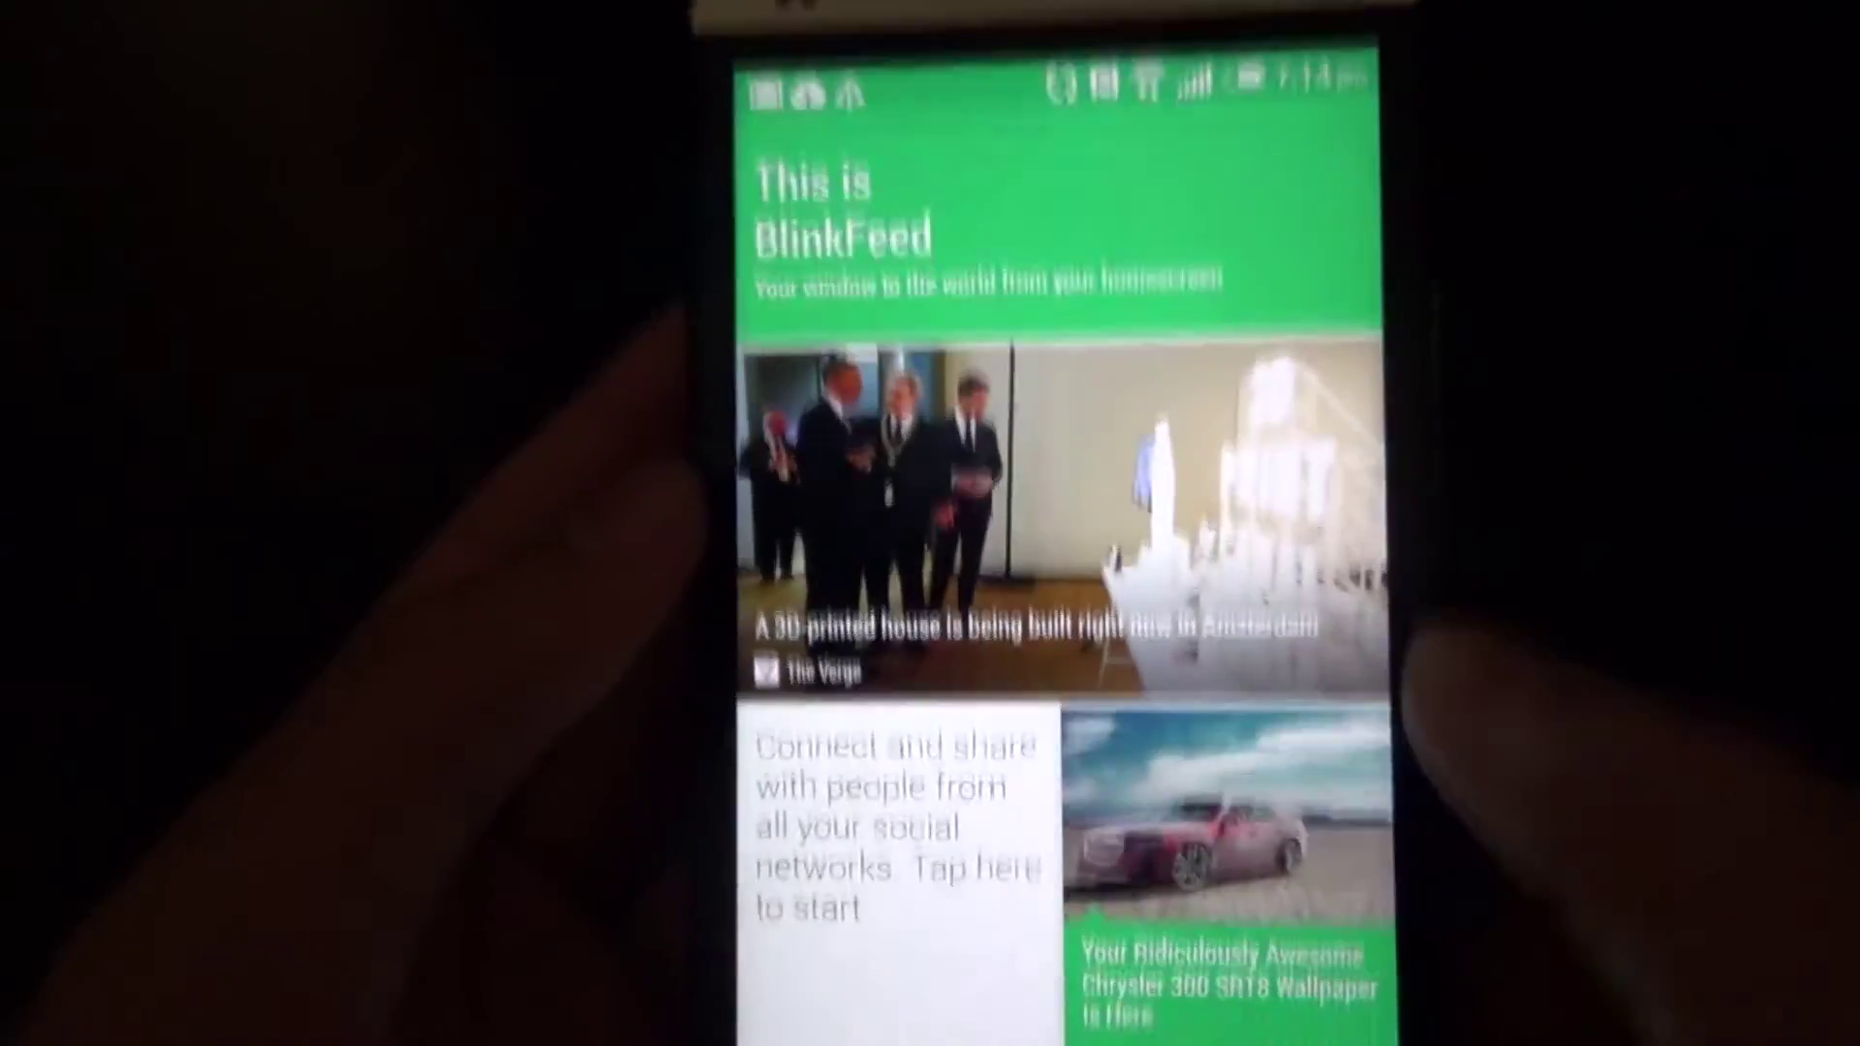
drag(1235, 581, 799, 581)
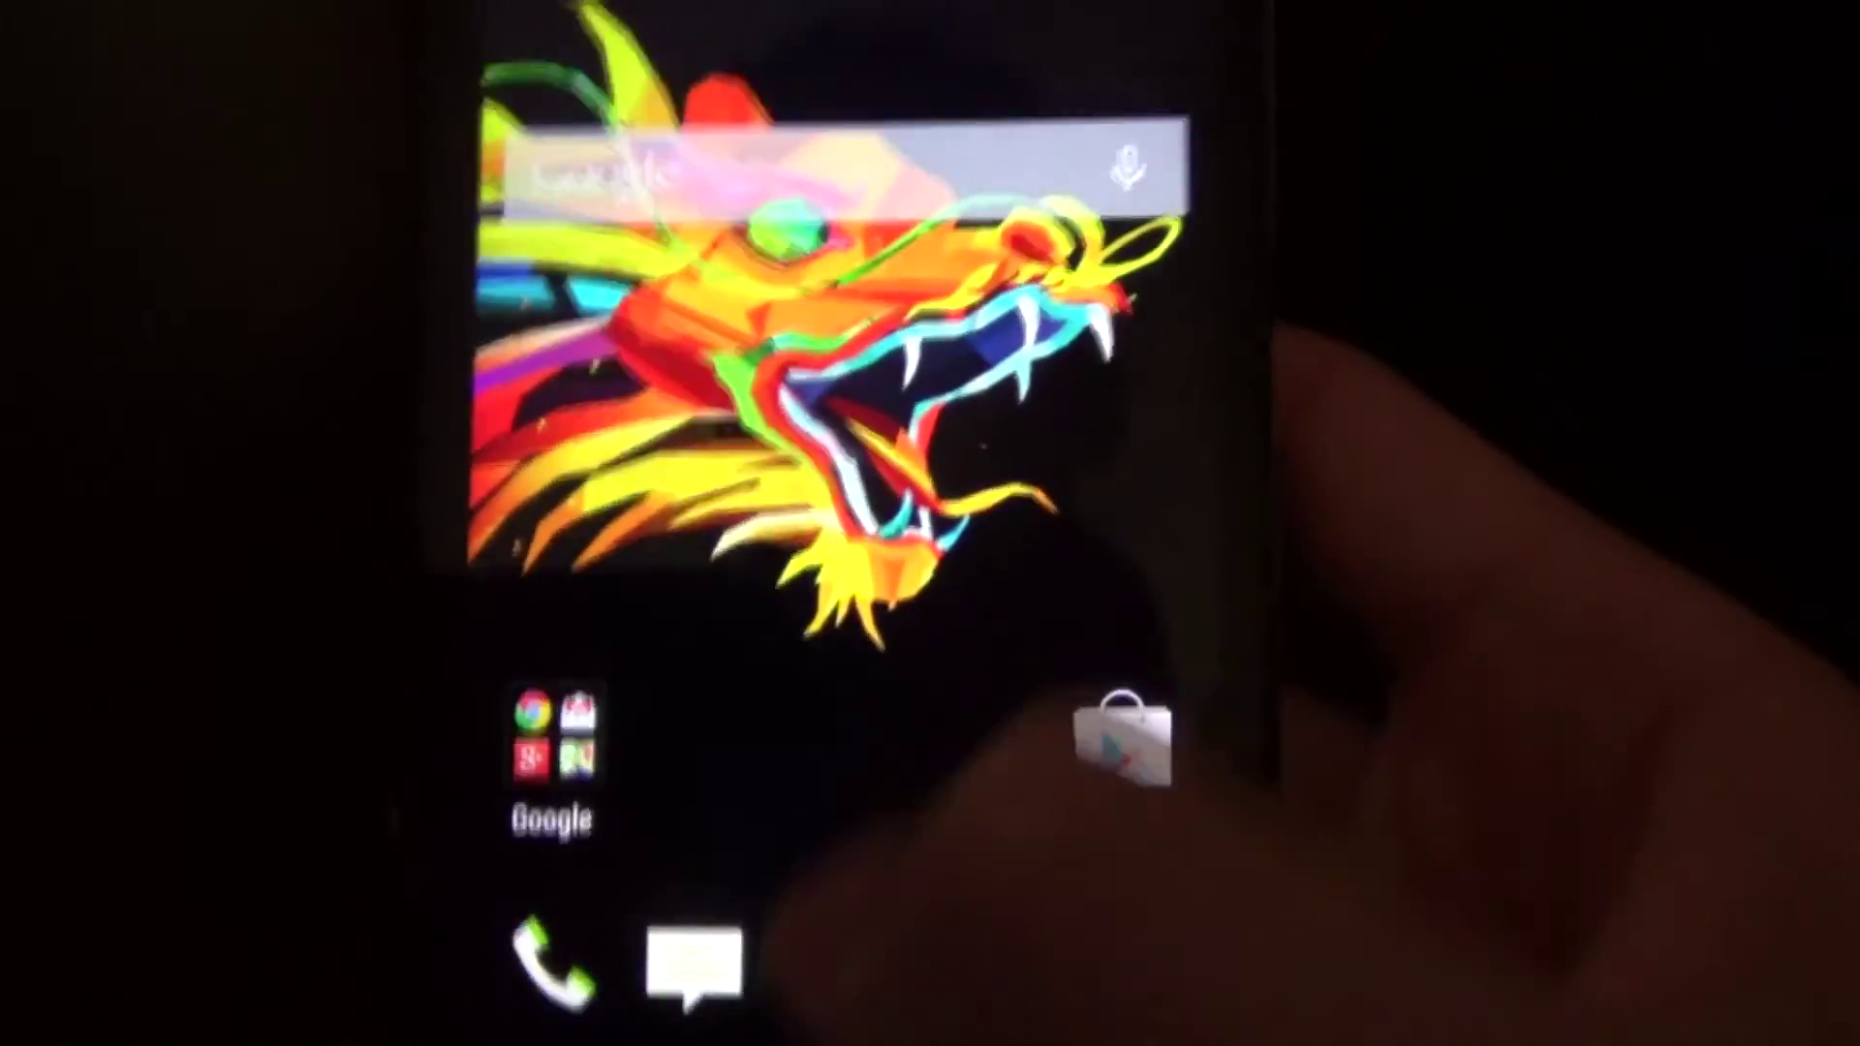
click(836, 966)
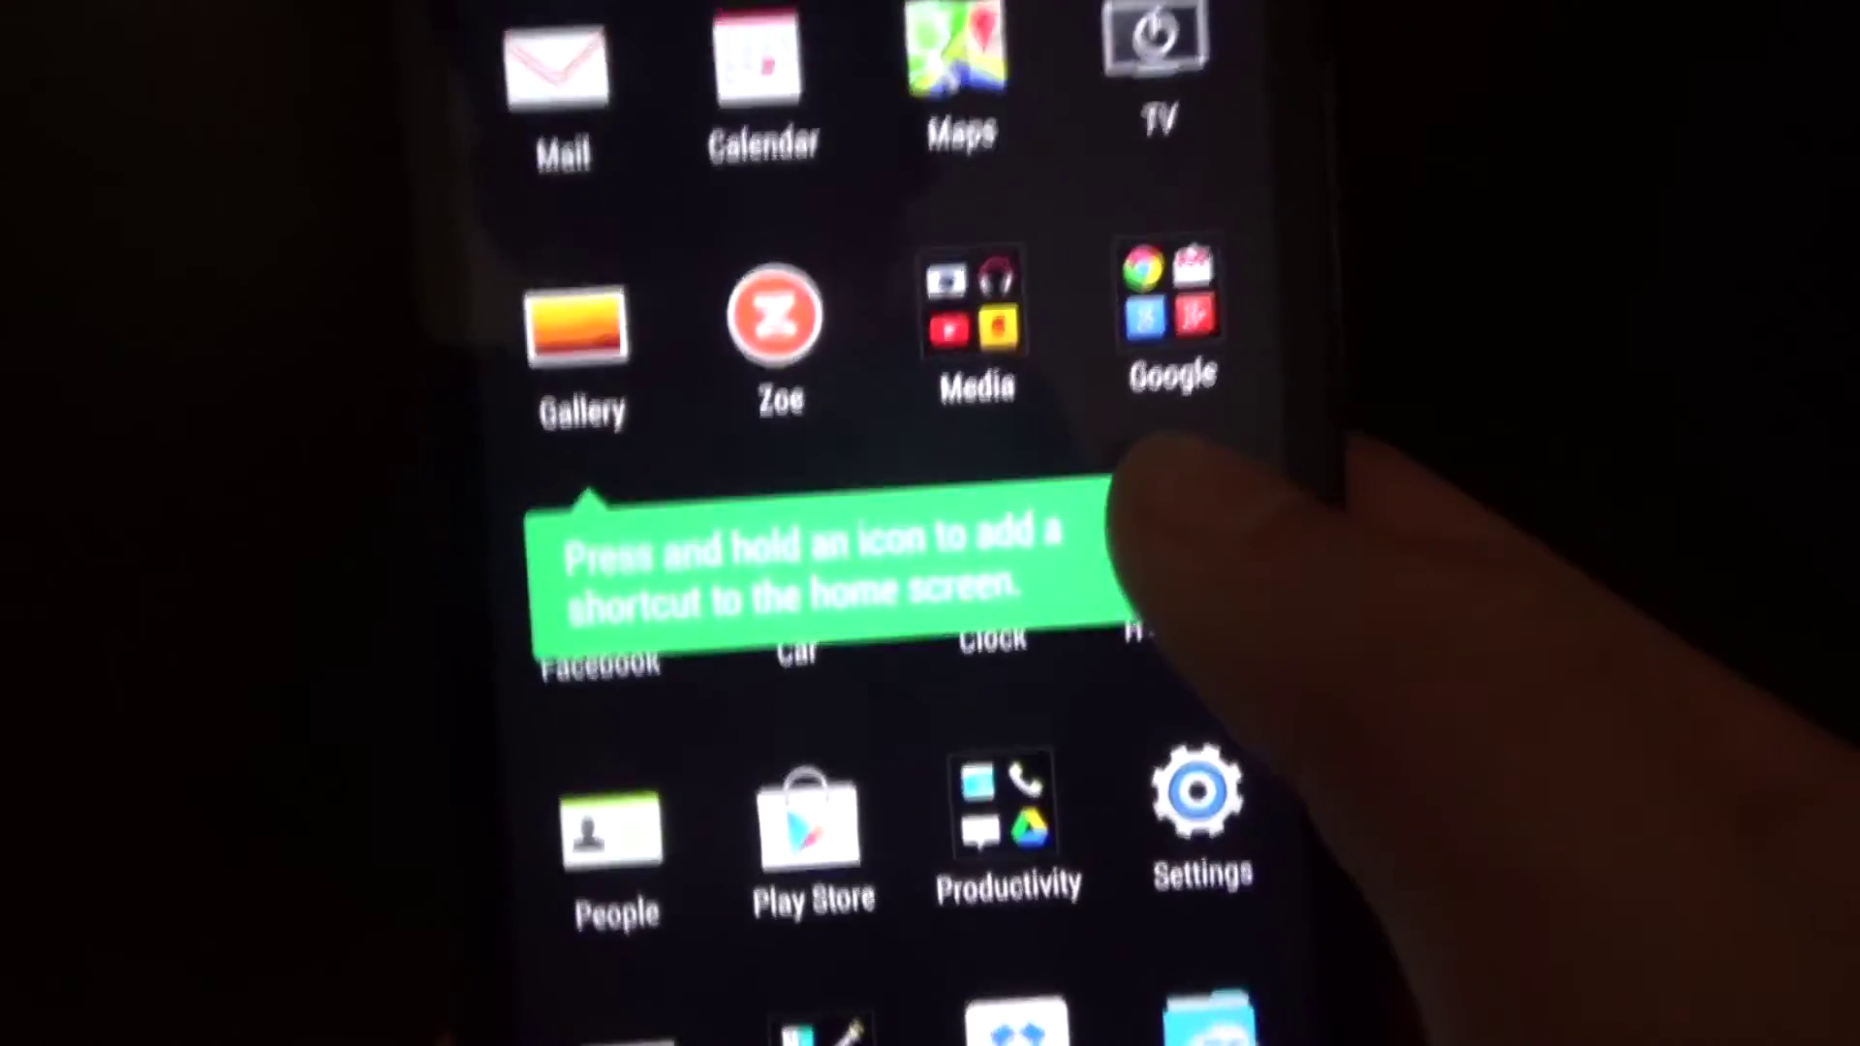
scroll(931, 873, down, 10)
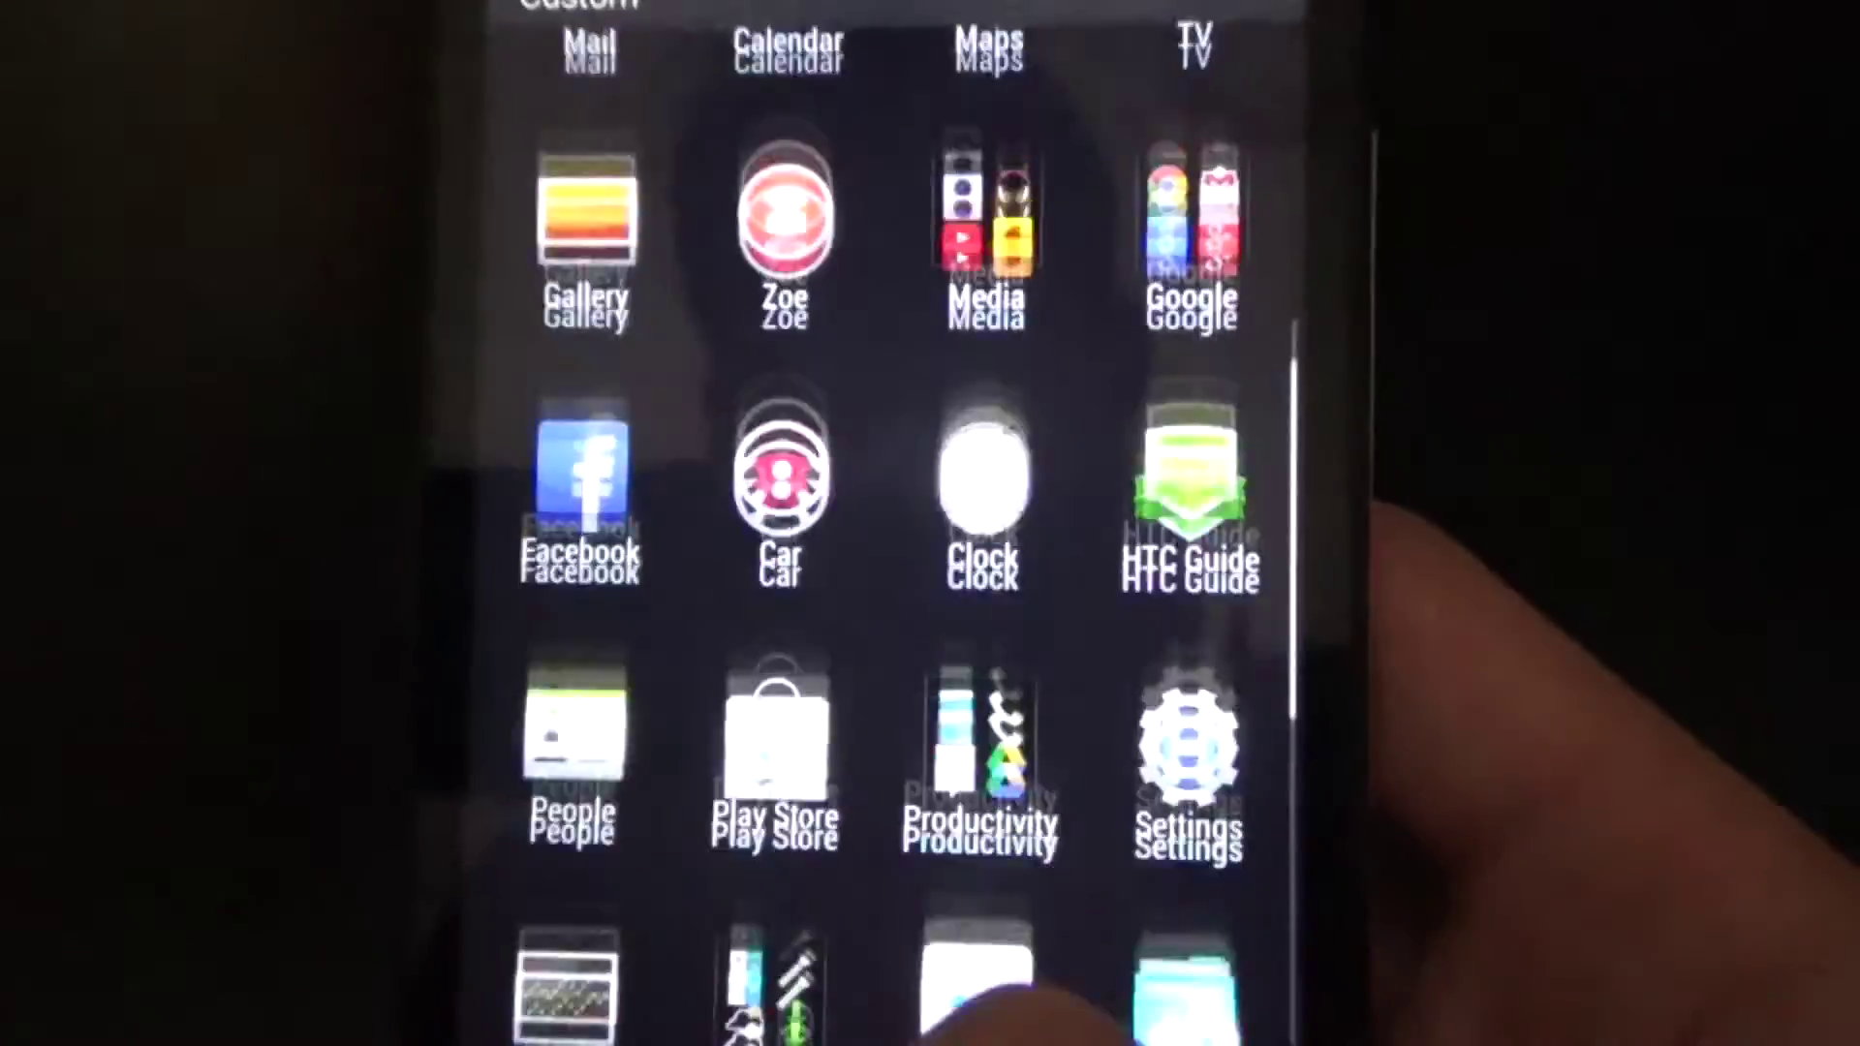
key(Home)
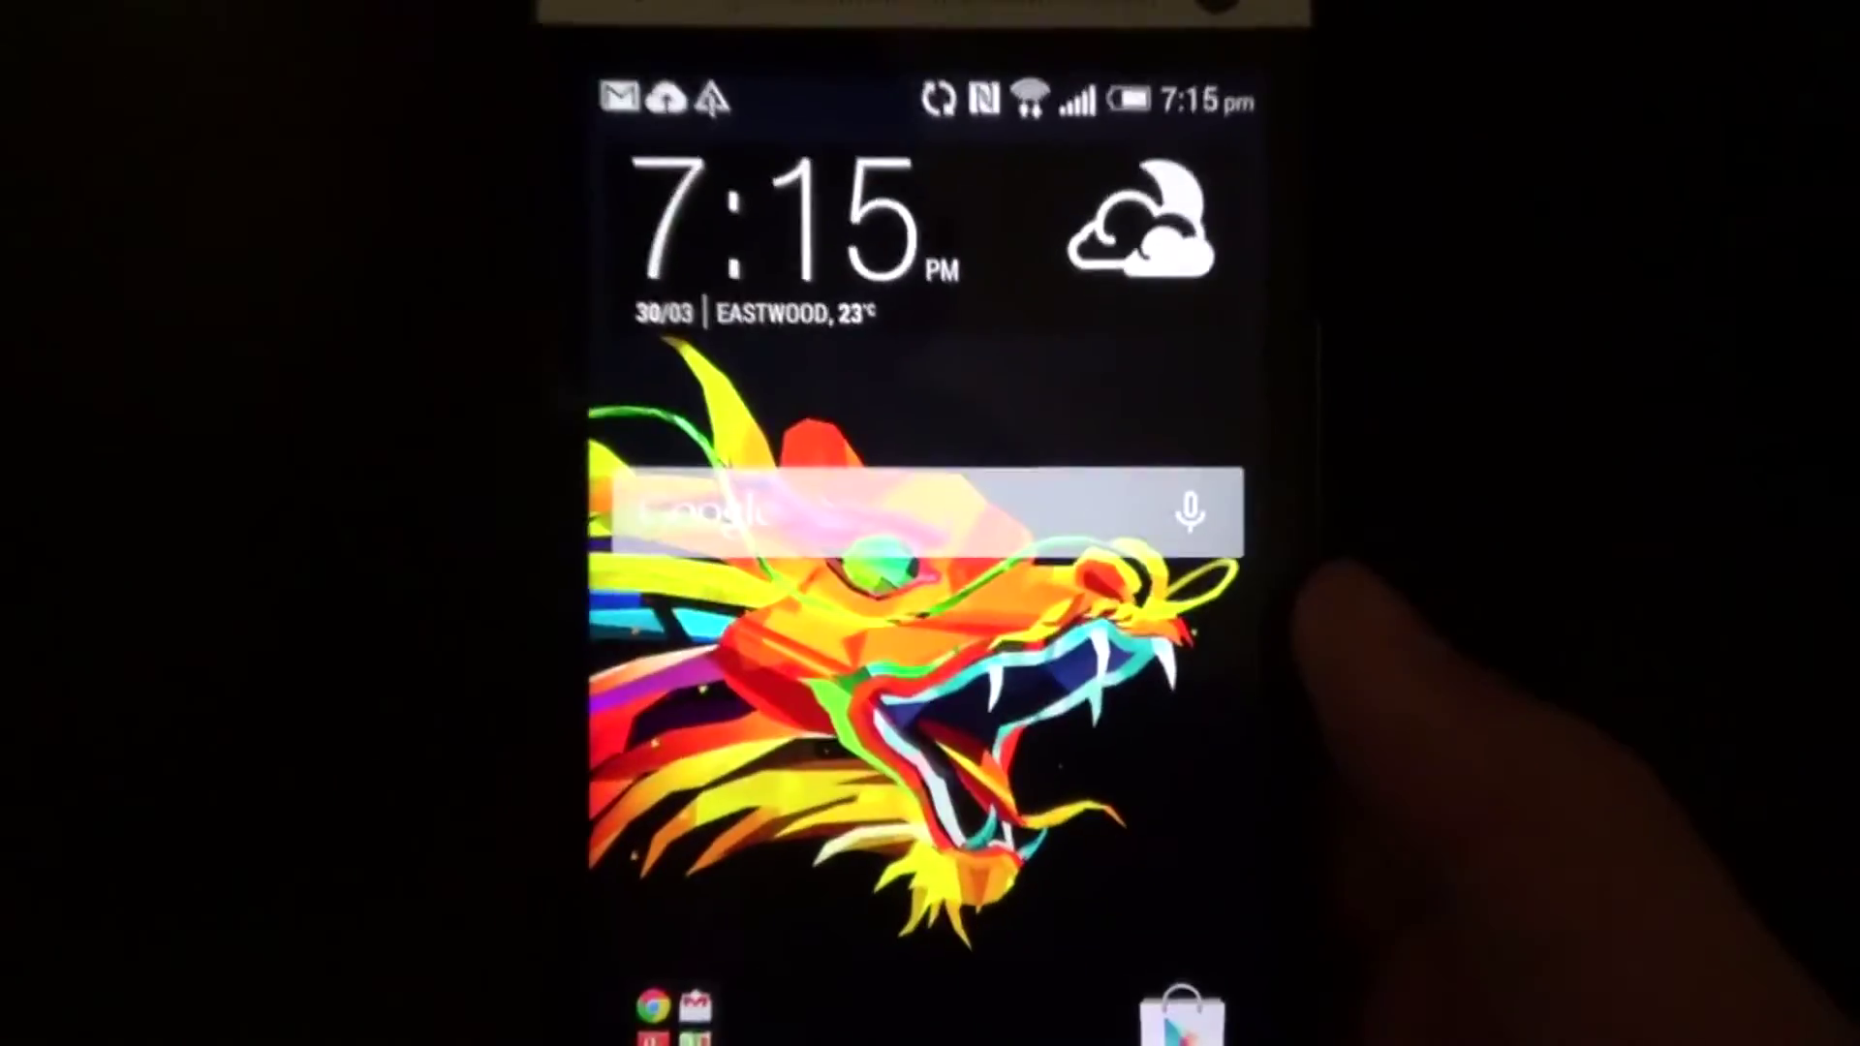